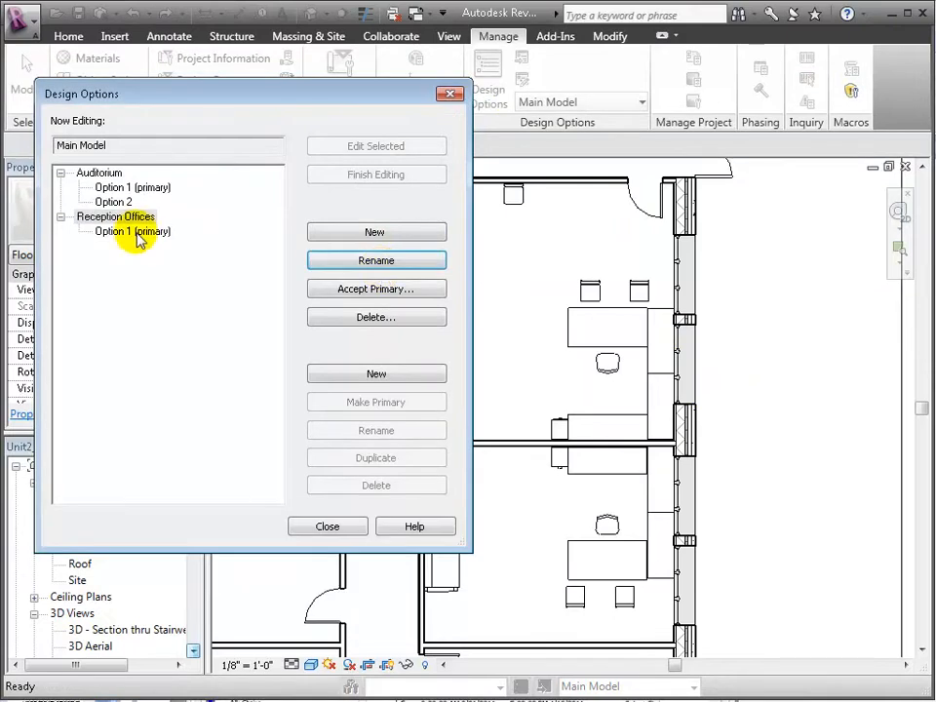
Step: Add a second option to the Reception Offices design option set and close the Design Options dialog
left_click(134, 232)
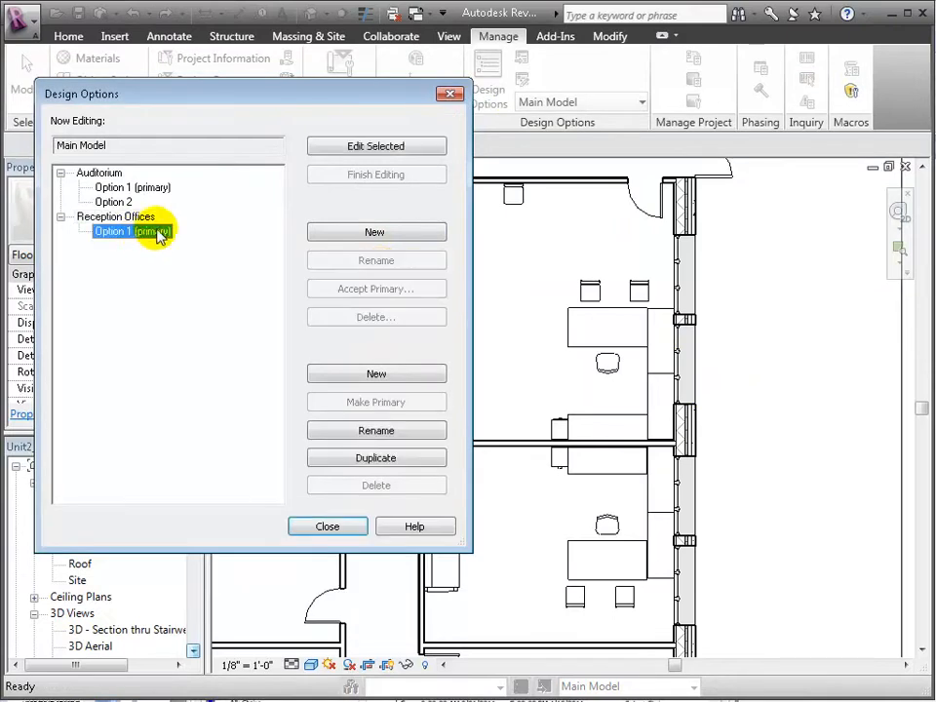
left_click(376, 375)
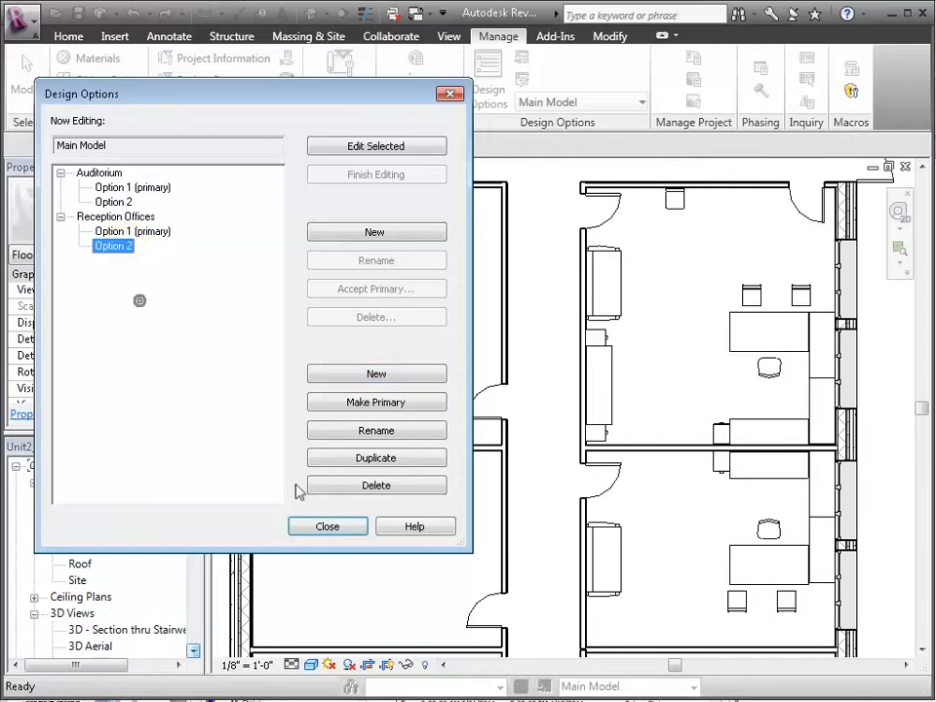
left_click(333, 530)
Step: Add the two reception offices' walls, doors and furniture, excluding the lowest wall, to Option 1 and Option 2 of the Reception Offices set
left_click_drag(540, 160, 836, 651)
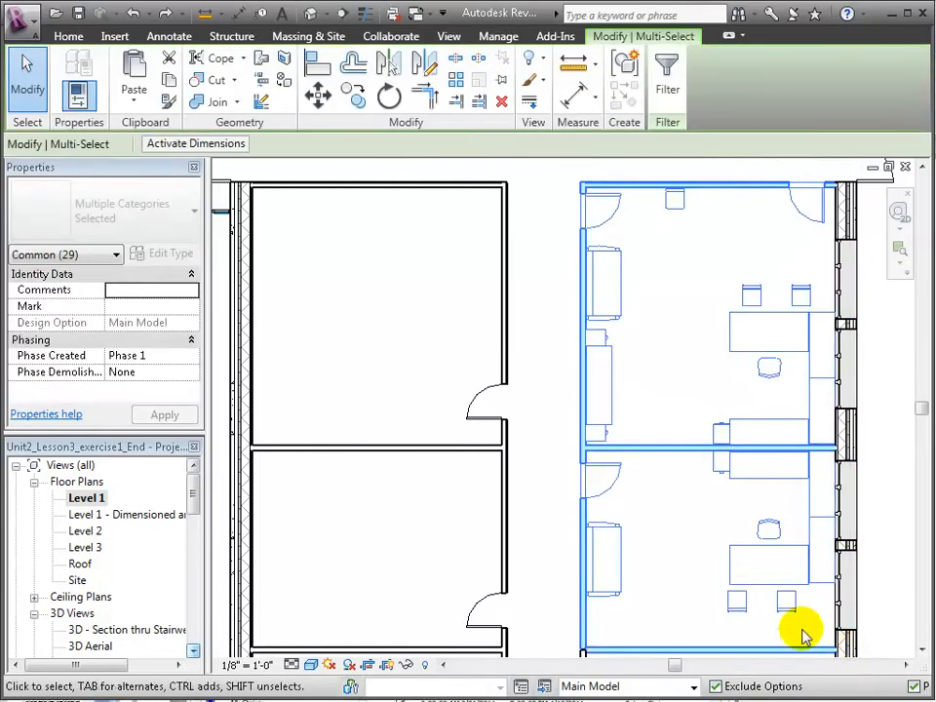
left_click(756, 649, "shift")
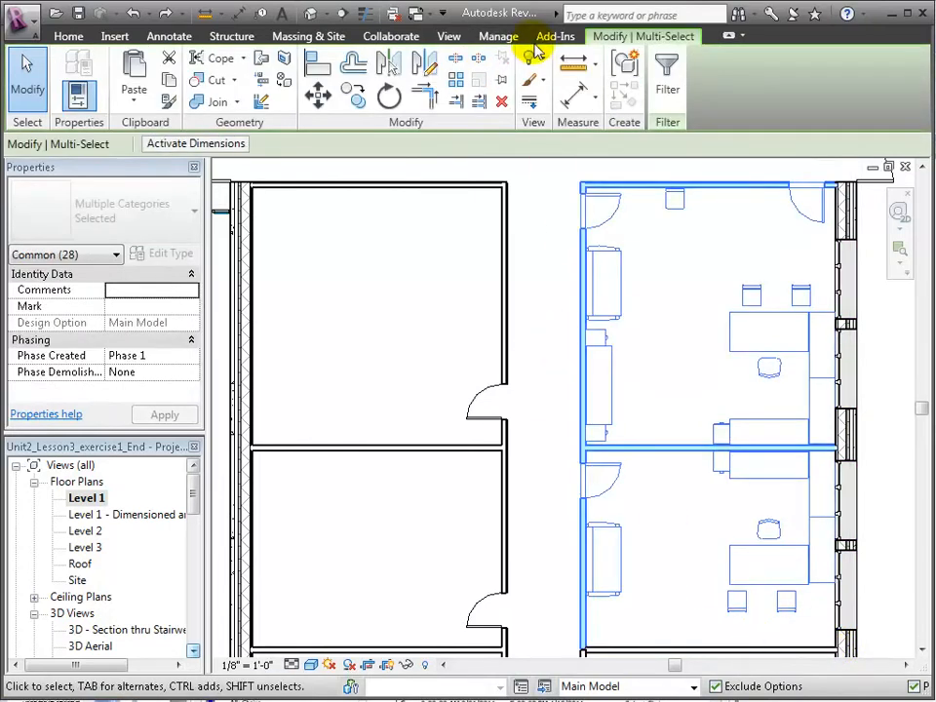
left_click(502, 38)
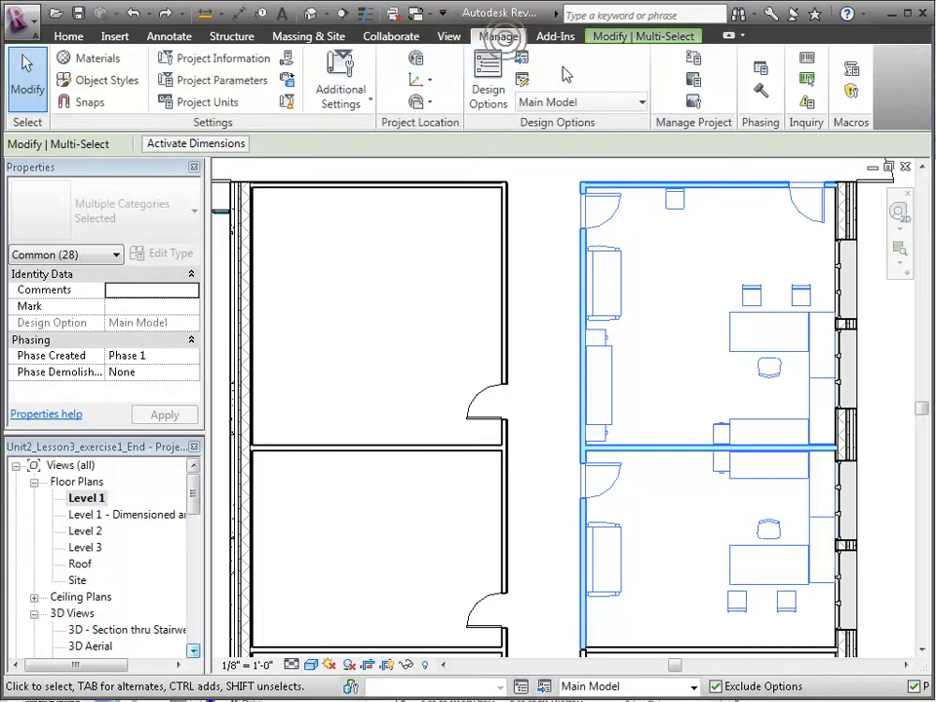
left_click(517, 61)
left_click(460, 227)
left_click(450, 257)
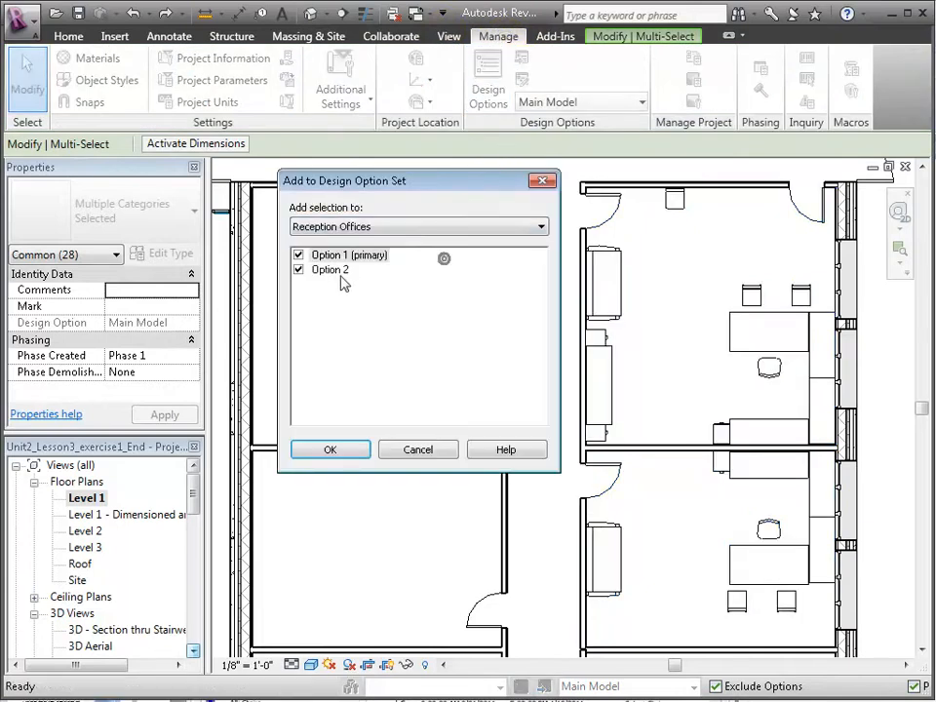
left_click(330, 455)
left_click(365, 460)
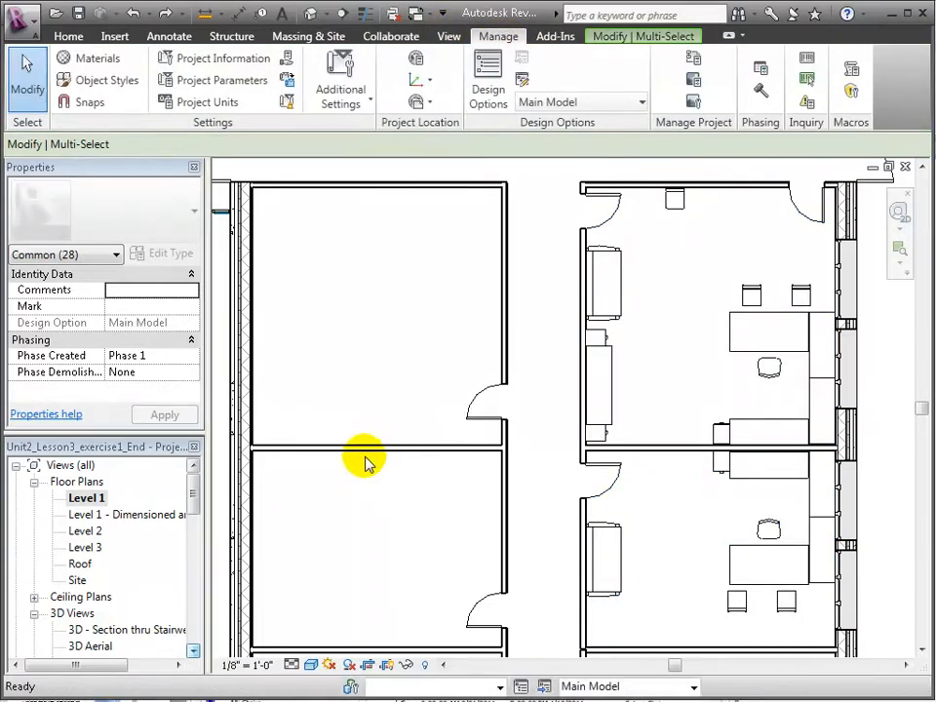
Step: Make Option 2 of Reception Offices the active design option and delete the partition wall between the two offices
left_click(573, 102)
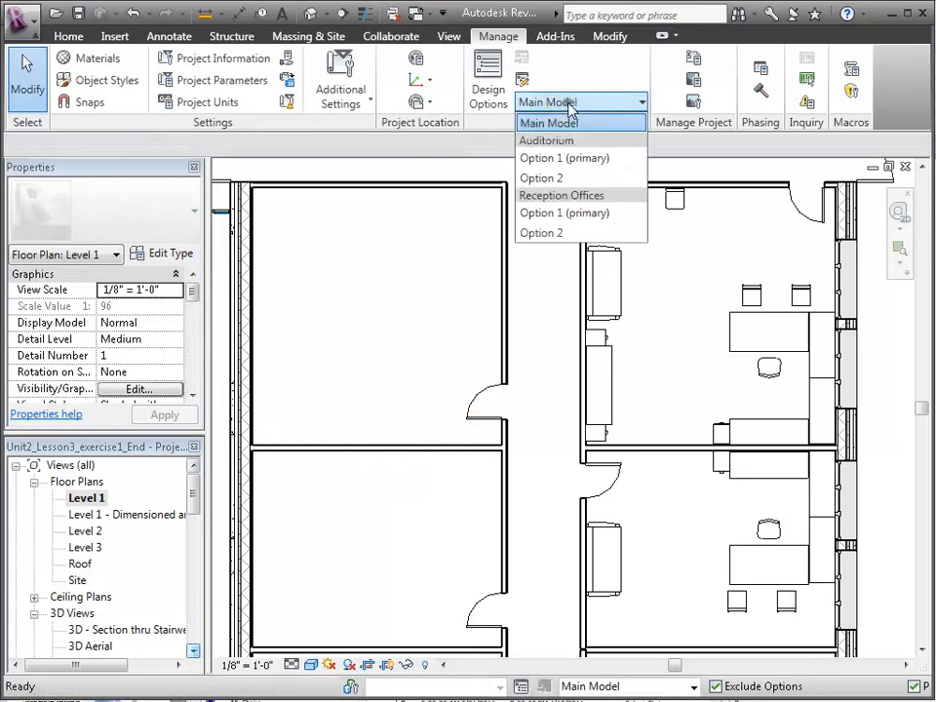
left_click(572, 213)
left_click(575, 101)
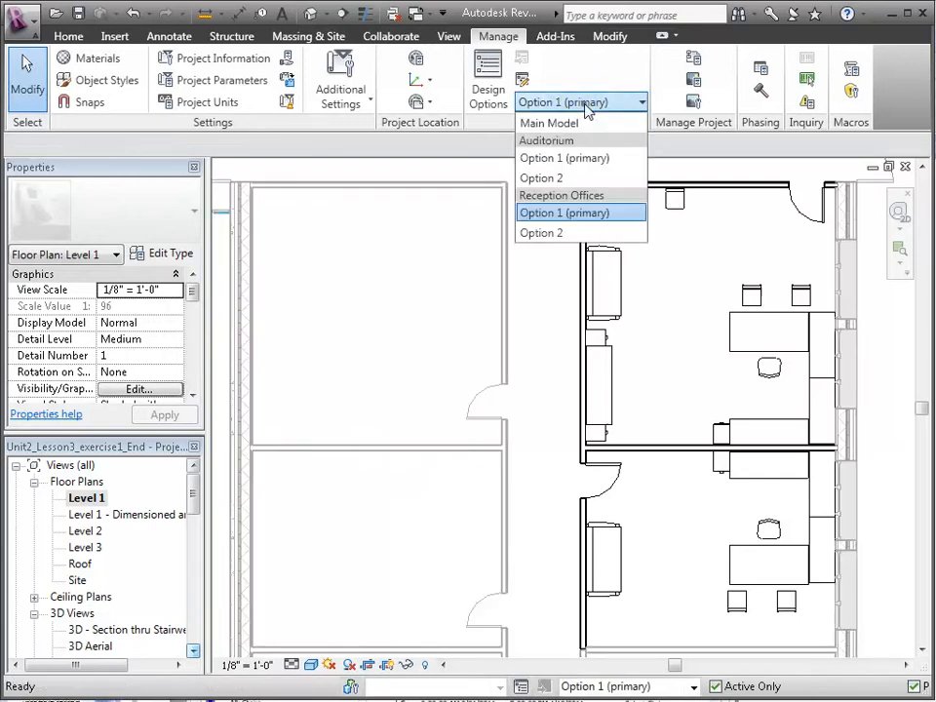
left_click(565, 234)
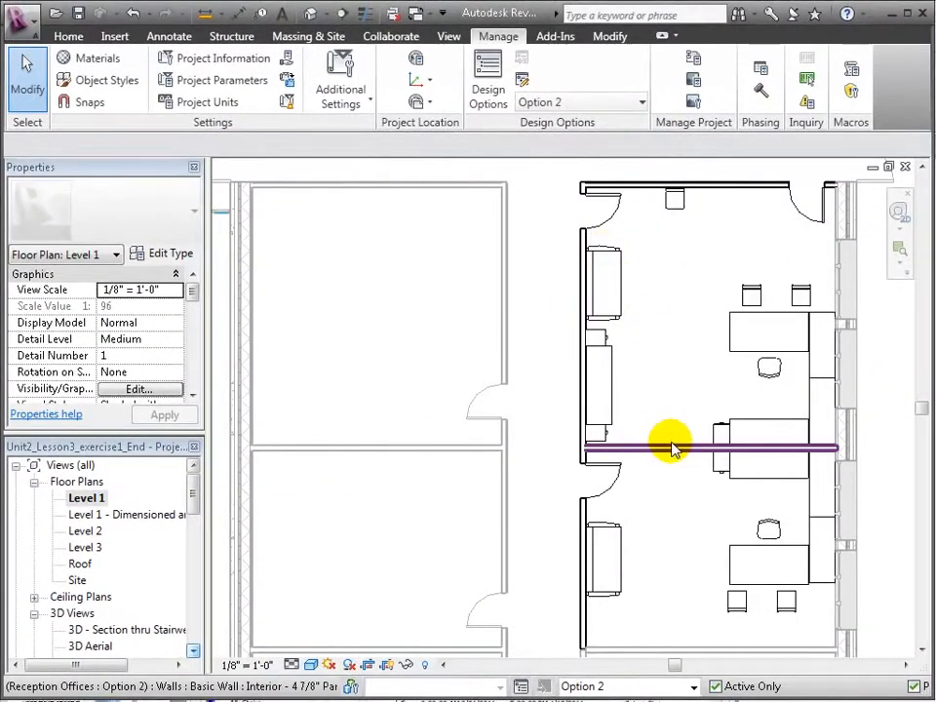
left_click(672, 448)
key("Escape")
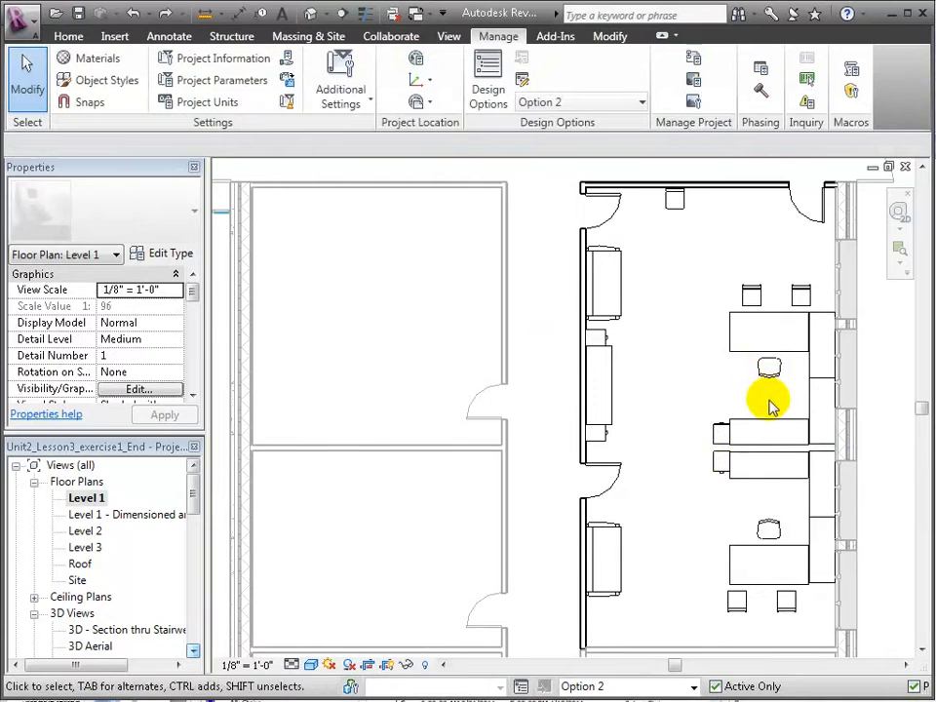
Step: Rotate the upper office's desk, credenzas, file cabinet and chairs a quarter turn counterclockwise
left_click_drag(678, 245, 842, 445)
left_click(388, 95)
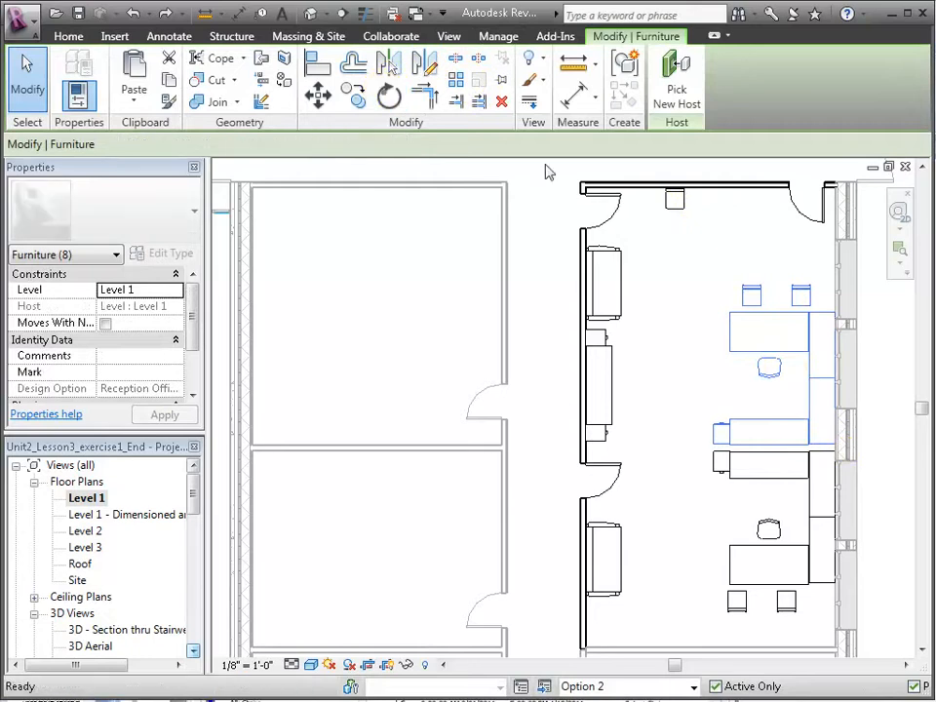
left_click_drag(770, 346, 772, 364)
left_click(775, 292)
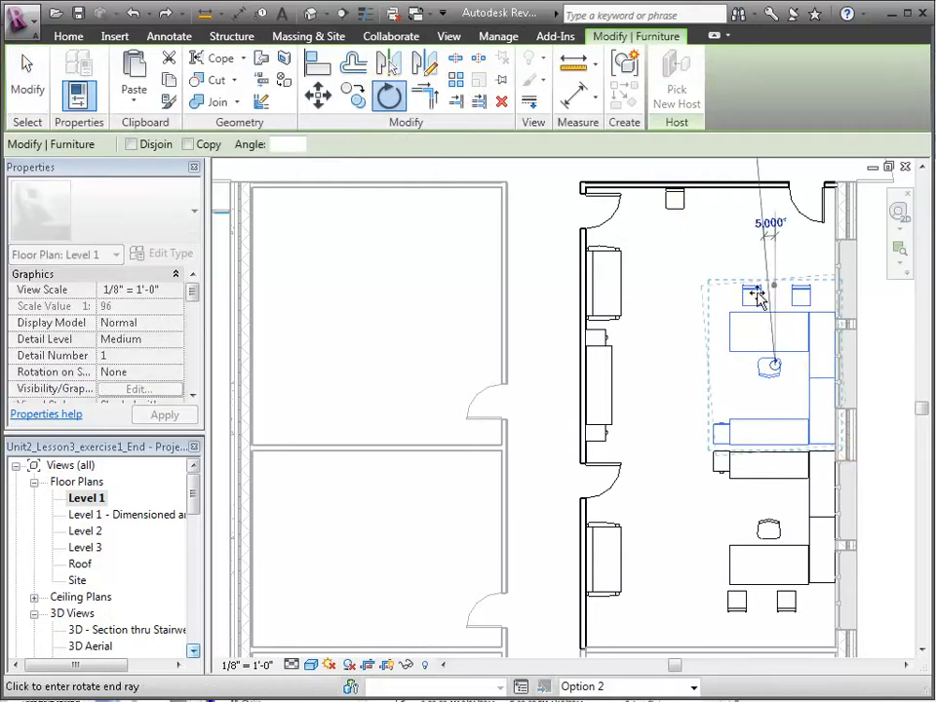
left_click(697, 367)
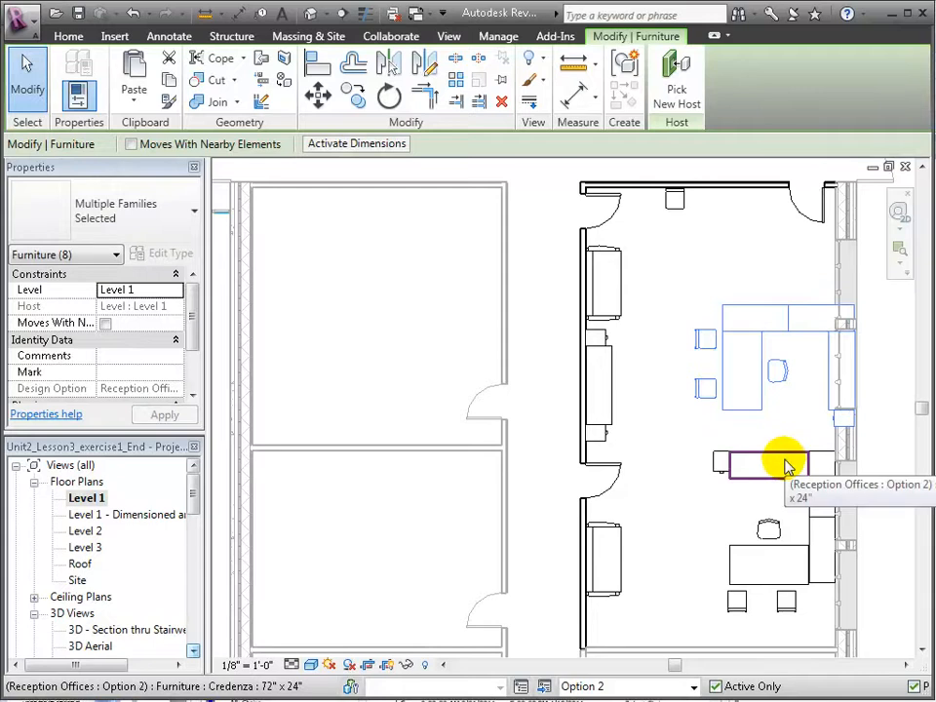
Step: Rotate the lower office's desk, credenzas, file cabinet and chairs a quarter turn clockwise
left_click_drag(669, 421, 846, 629)
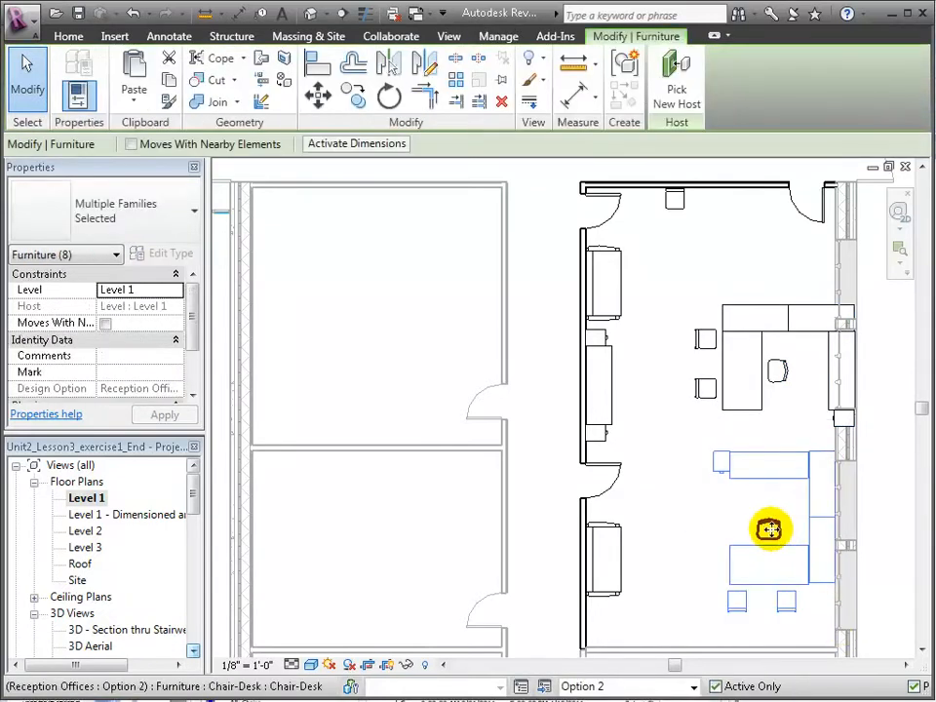
left_click(389, 95)
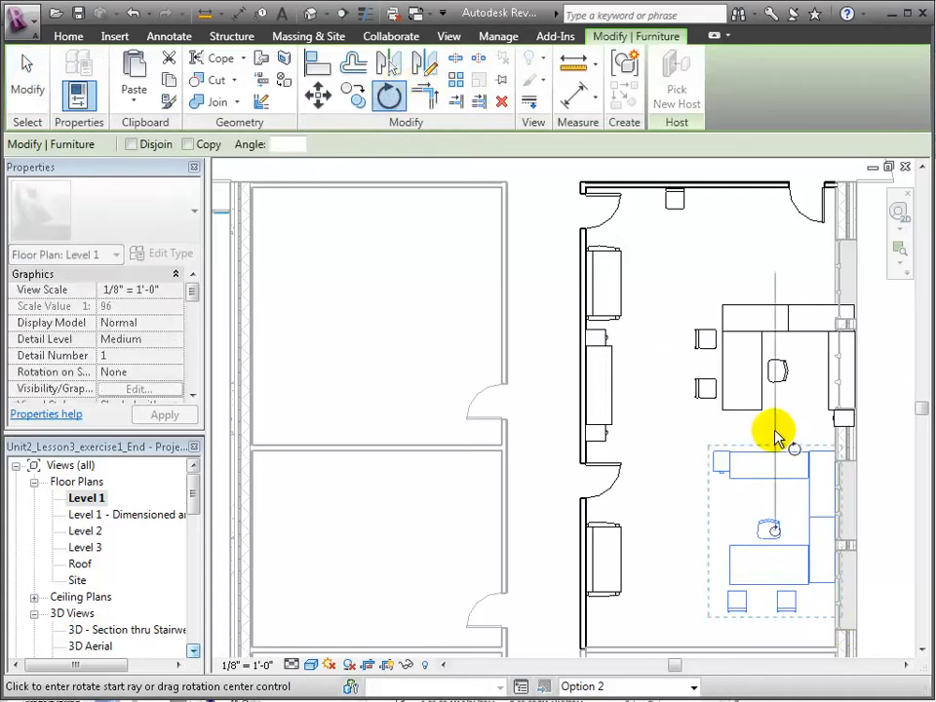
left_click(775, 402)
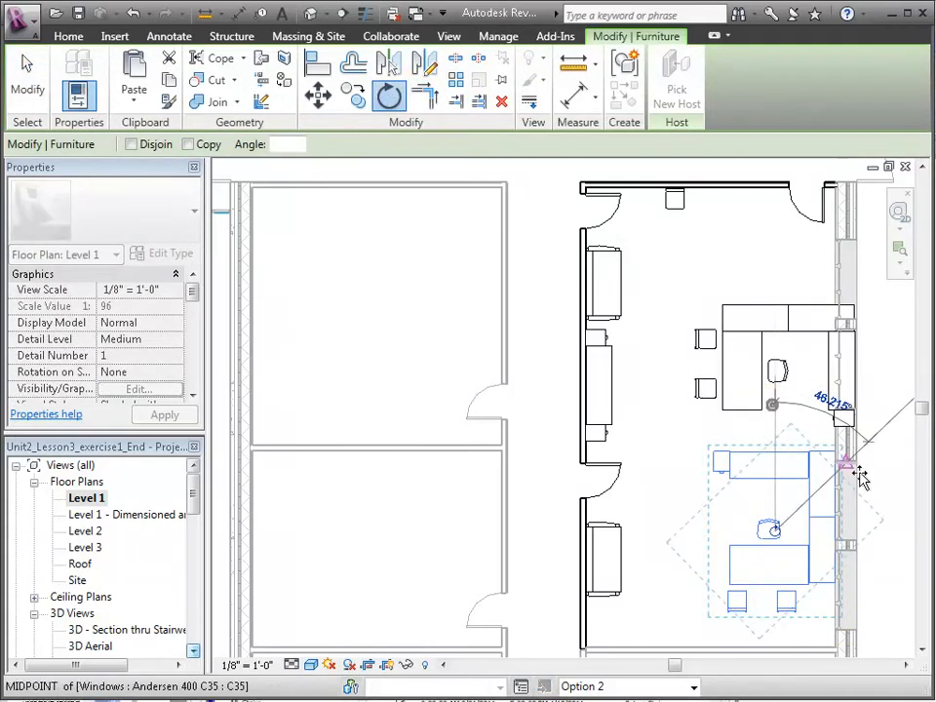
left_click(909, 533)
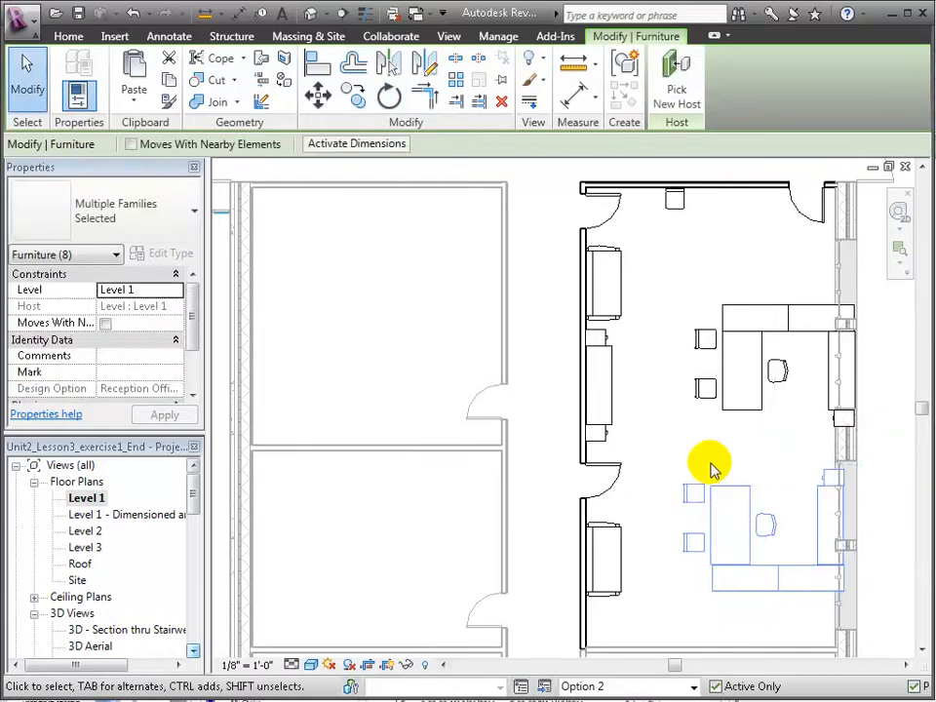
Step: Nudge the lower and upper desk groups left so their furniture sits inside the exterior window wall
key("Left")
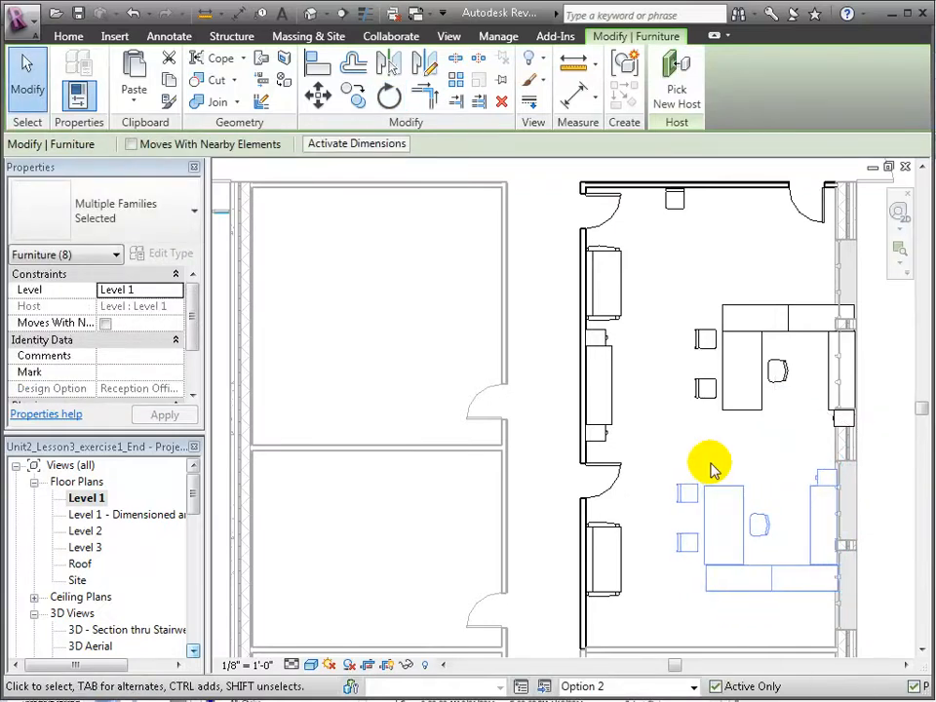
left_click_drag(675, 254, 852, 428)
key("Left")
key("Left")
key("Left")
key("Left")
key("Left")
key("Left")
key("Left")
key("Left")
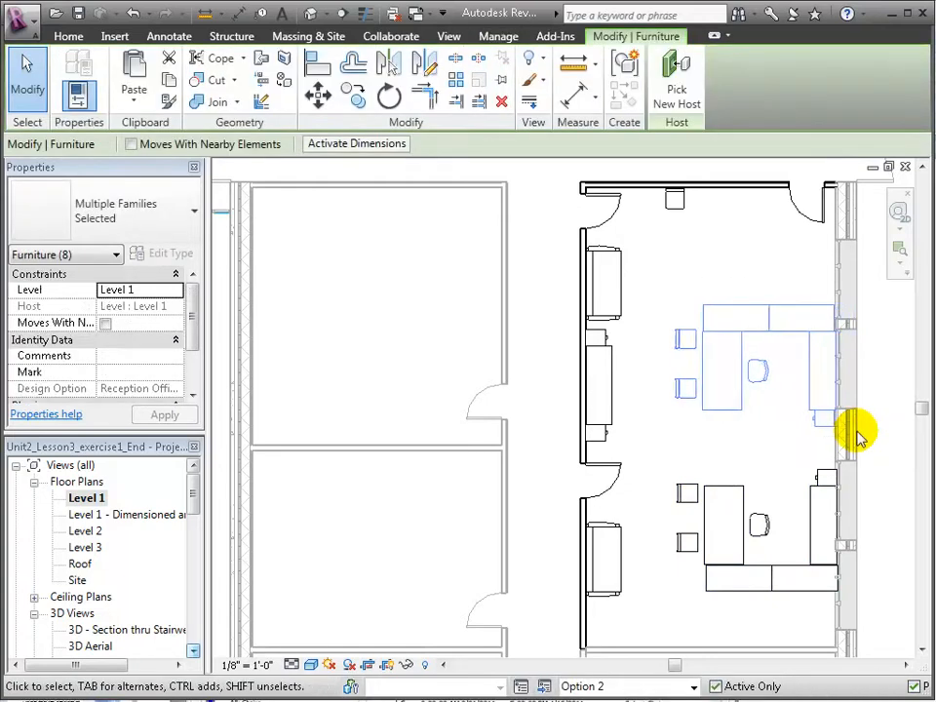
key("Escape")
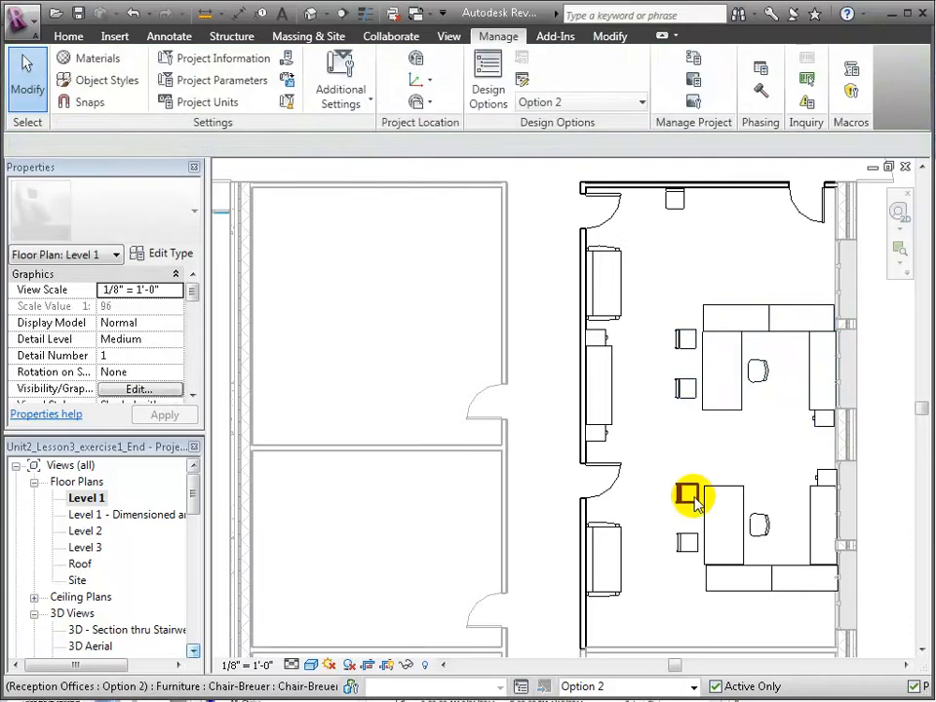
Step: Try to place the lower desk group's two 60" x 24" credenzas between the two desk groups, and undo the move
left_click(751, 582)
left_click(773, 583, "ctrl")
left_click_drag(773, 583, 775, 454)
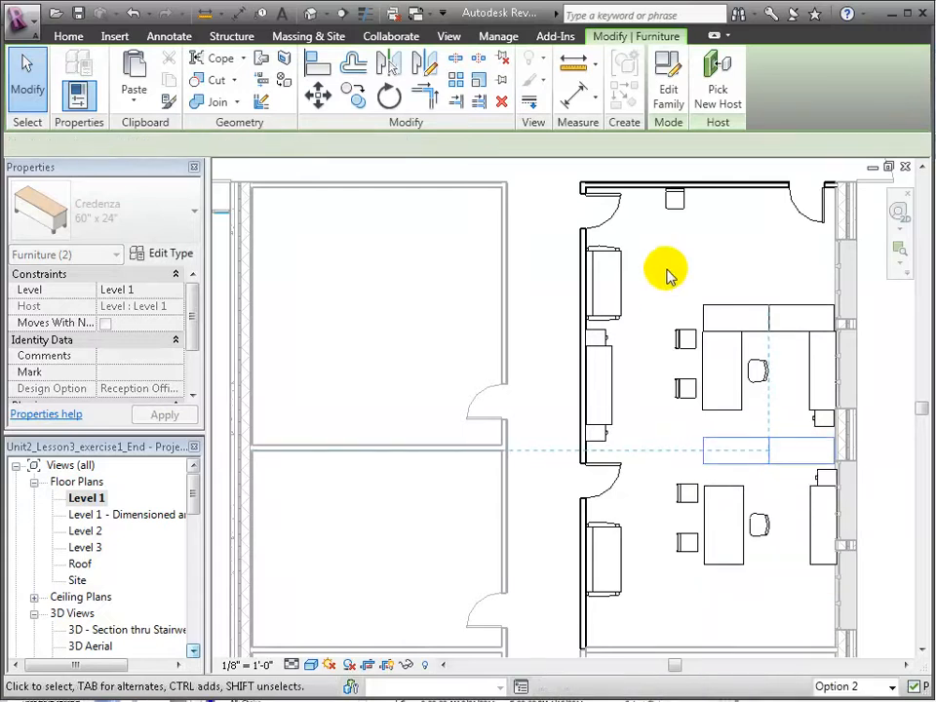
left_click(672, 309)
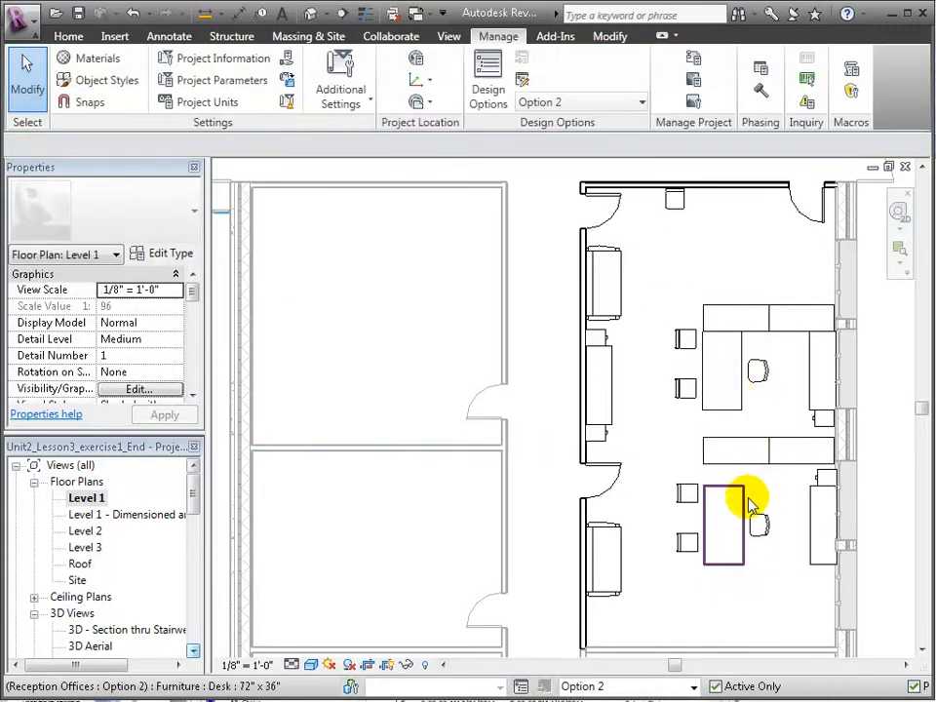
key("ctrl+z")
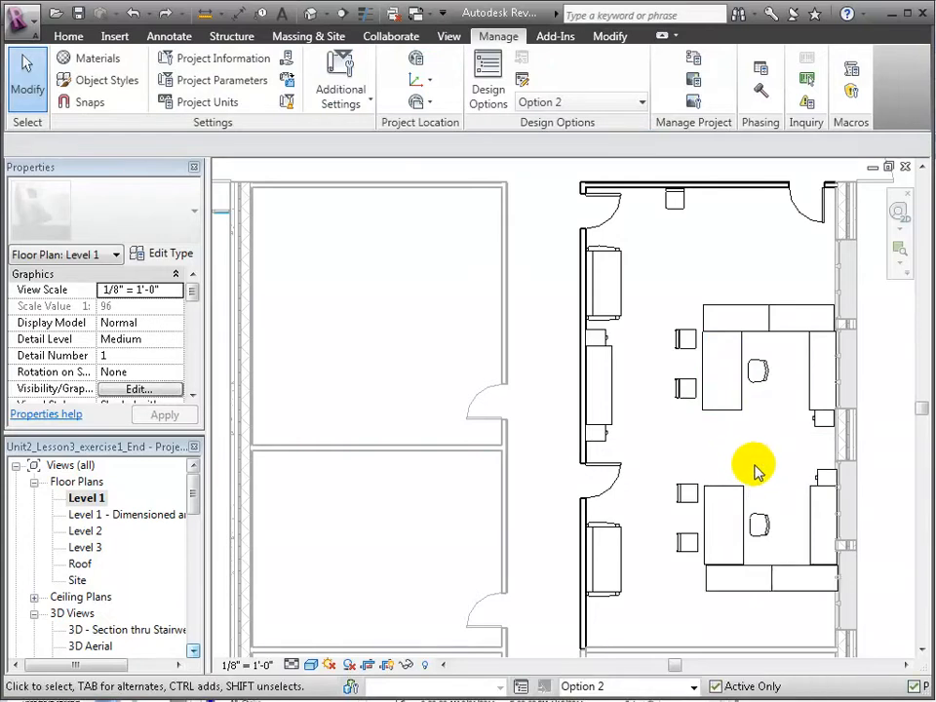
left_click(762, 574)
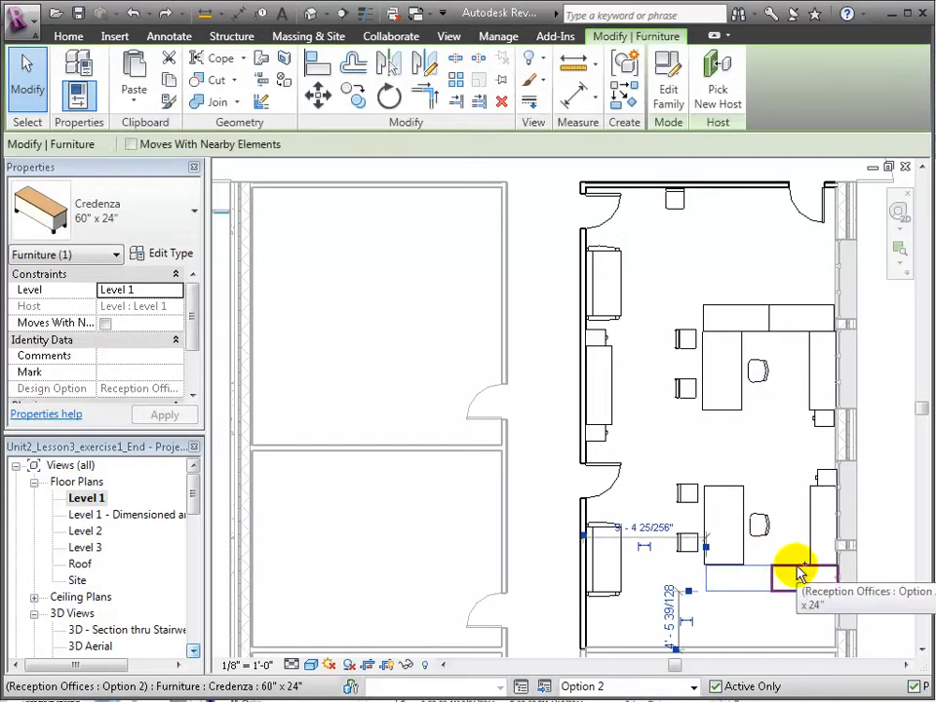
left_click(800, 567, "ctrl")
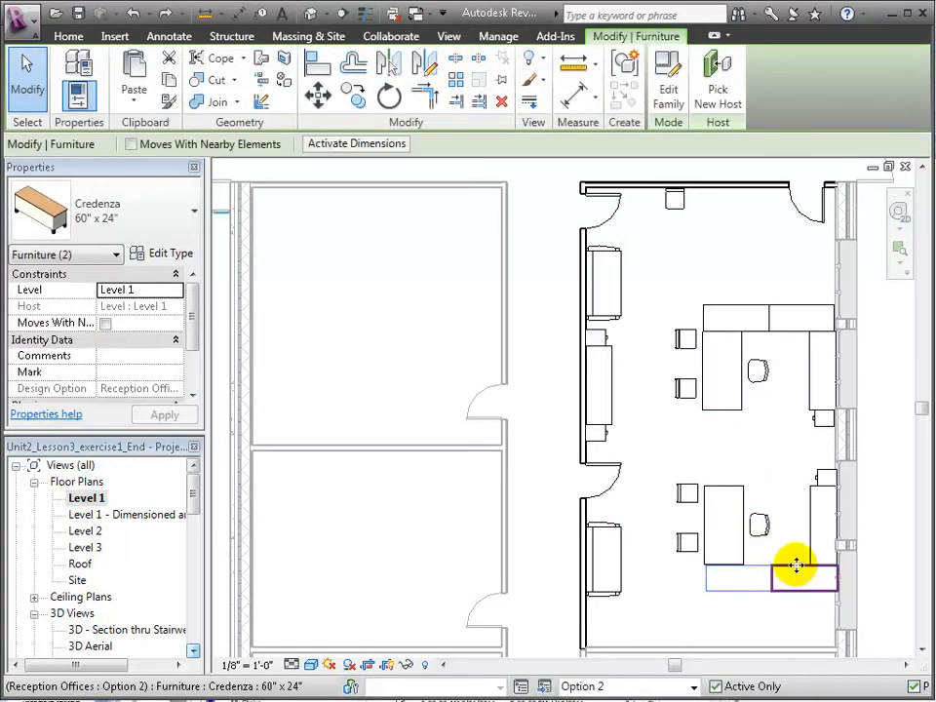
left_click(776, 466)
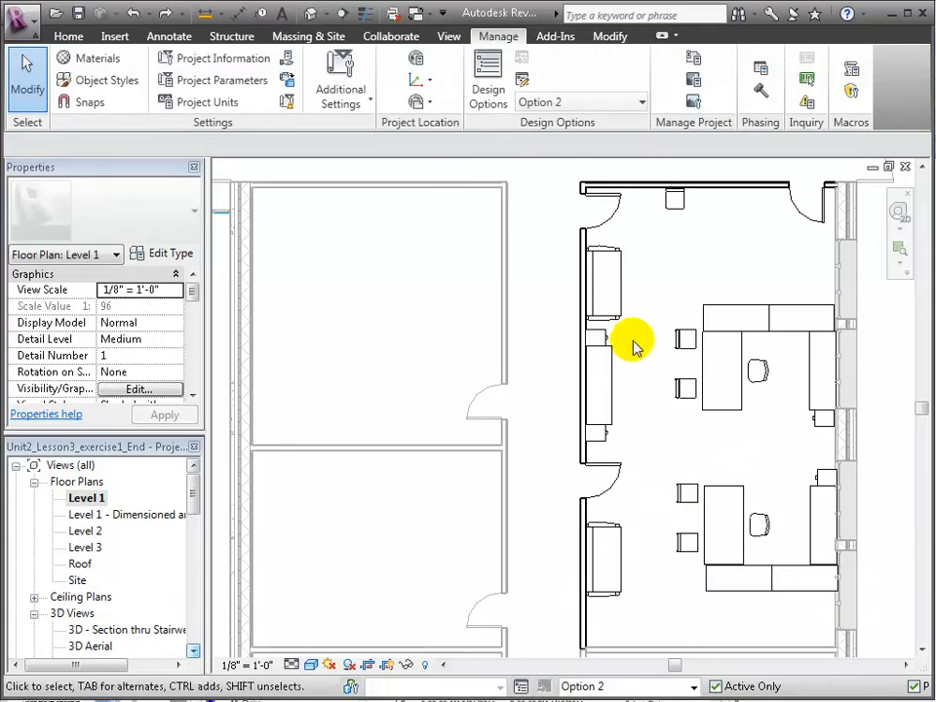
Step: Move the upper sofa to the top wall and rotate it to sit flat against the wall beside the single chair
left_click(612, 285)
left_click_drag(636, 273, 739, 242)
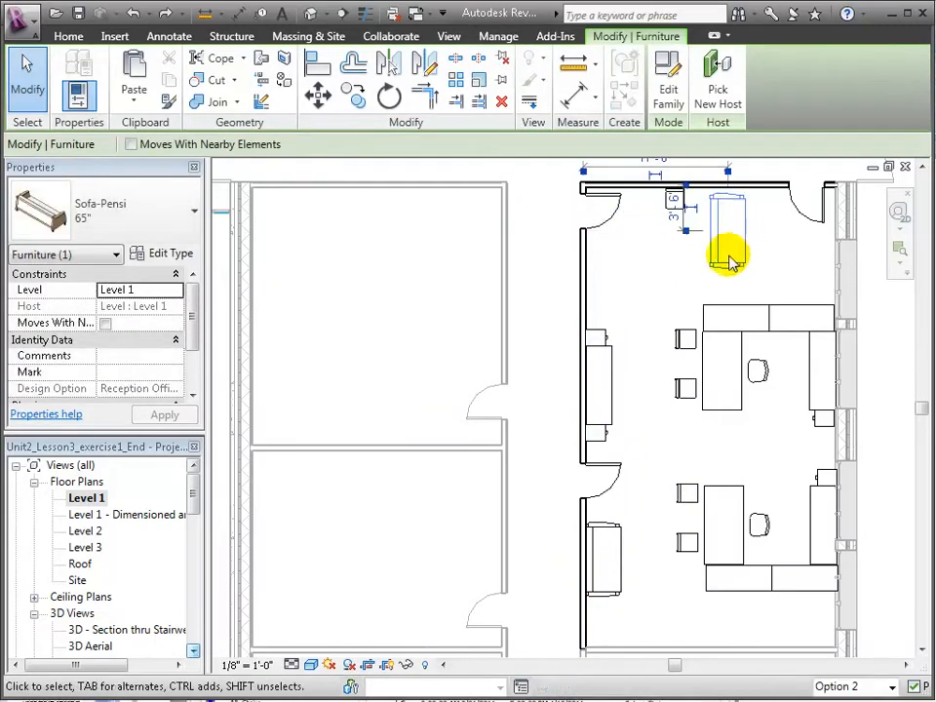
key("space")
key("space")
key("space")
left_click_drag(731, 236, 711, 219)
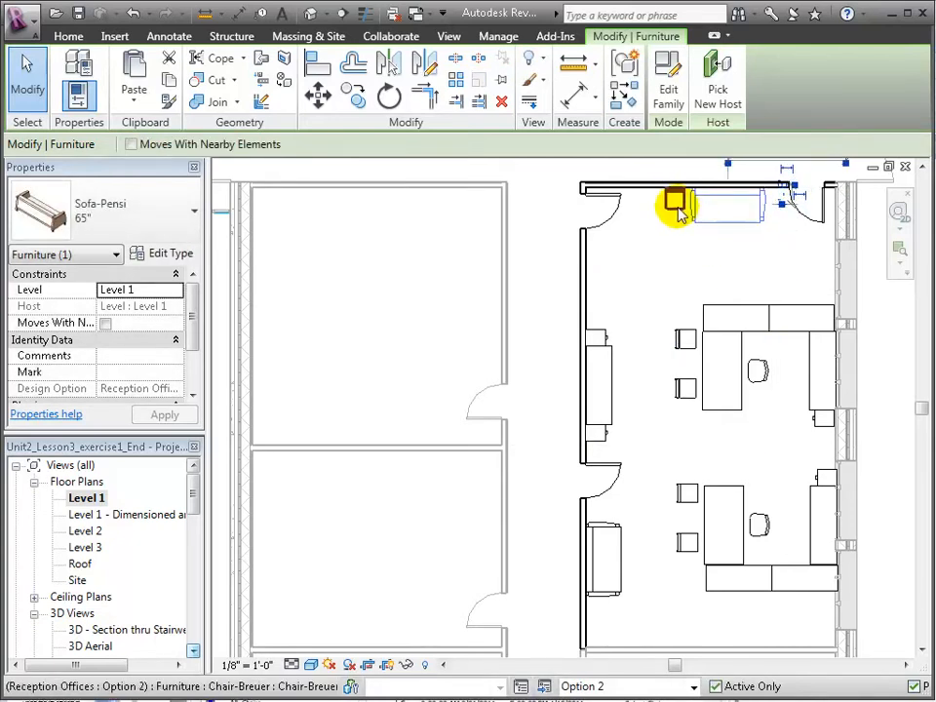
left_click(675, 205)
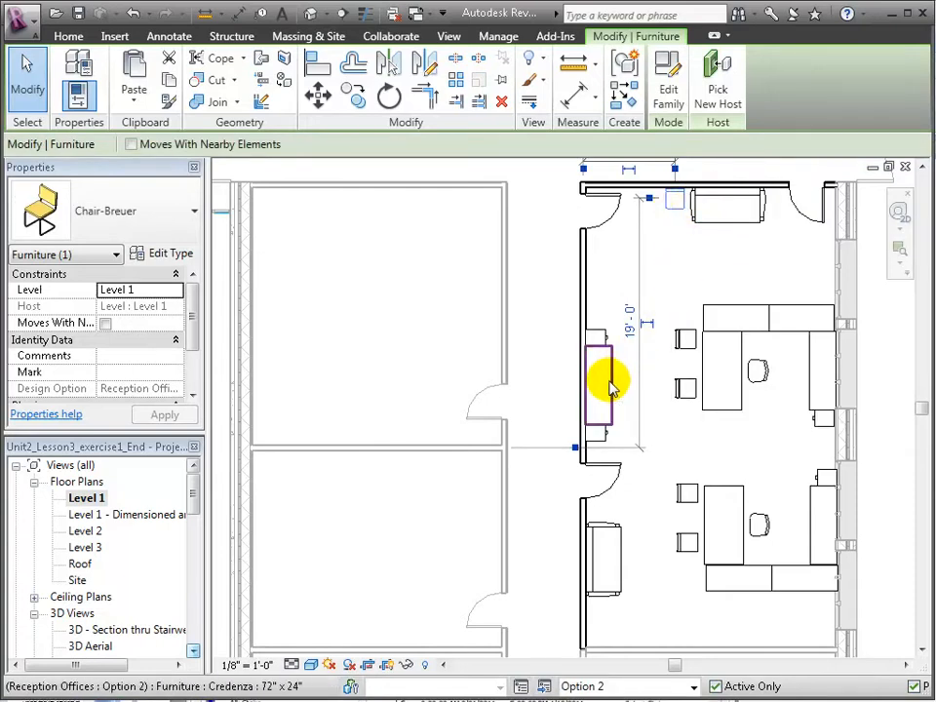
Step: Move the 72" x 24" credenza and its two file cabinets up along the corridor wall into the sofa's former spot
left_click(620, 304)
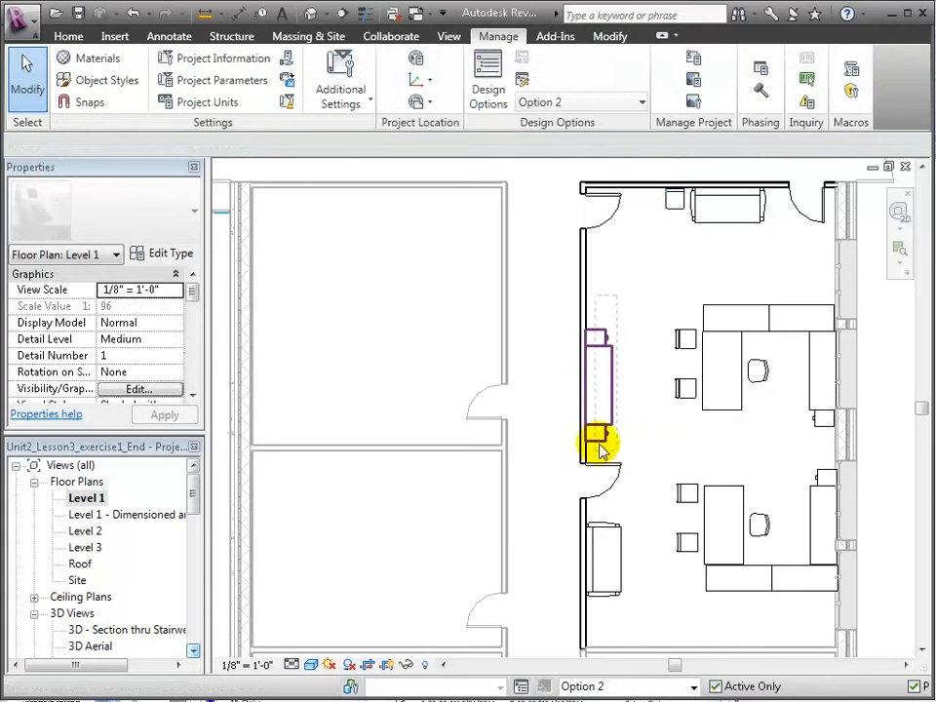
left_click(599, 402)
left_click_drag(599, 401, 603, 372)
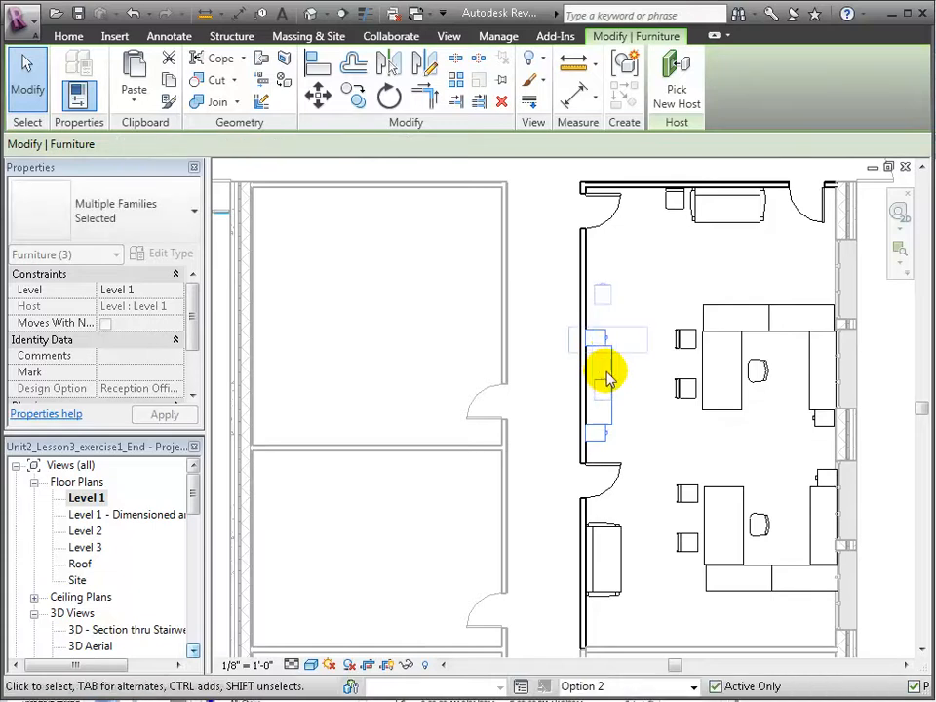
key("Escape")
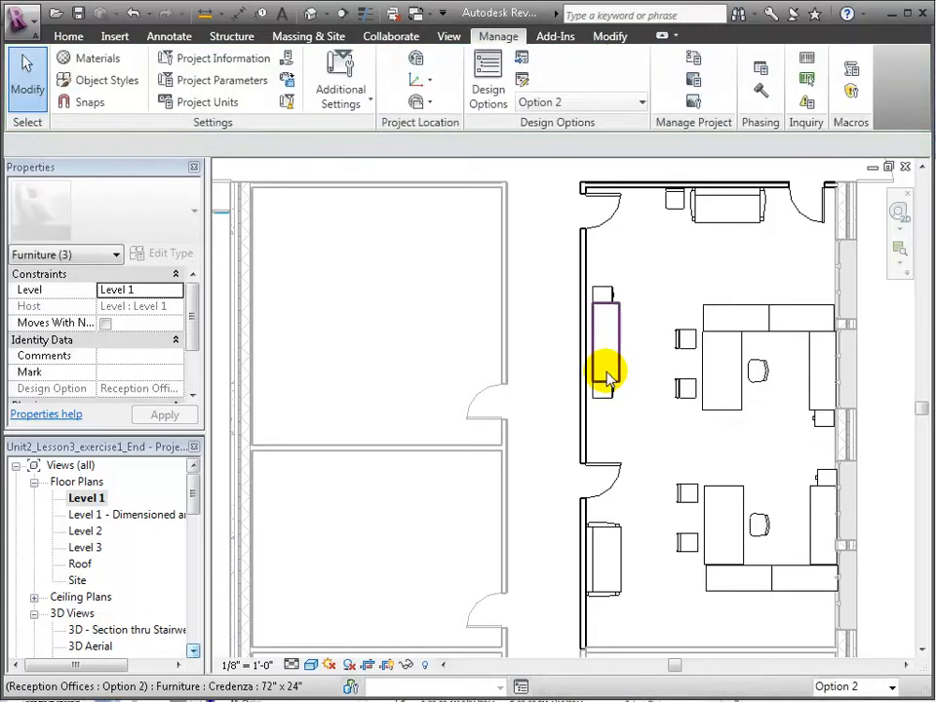
left_click(601, 281)
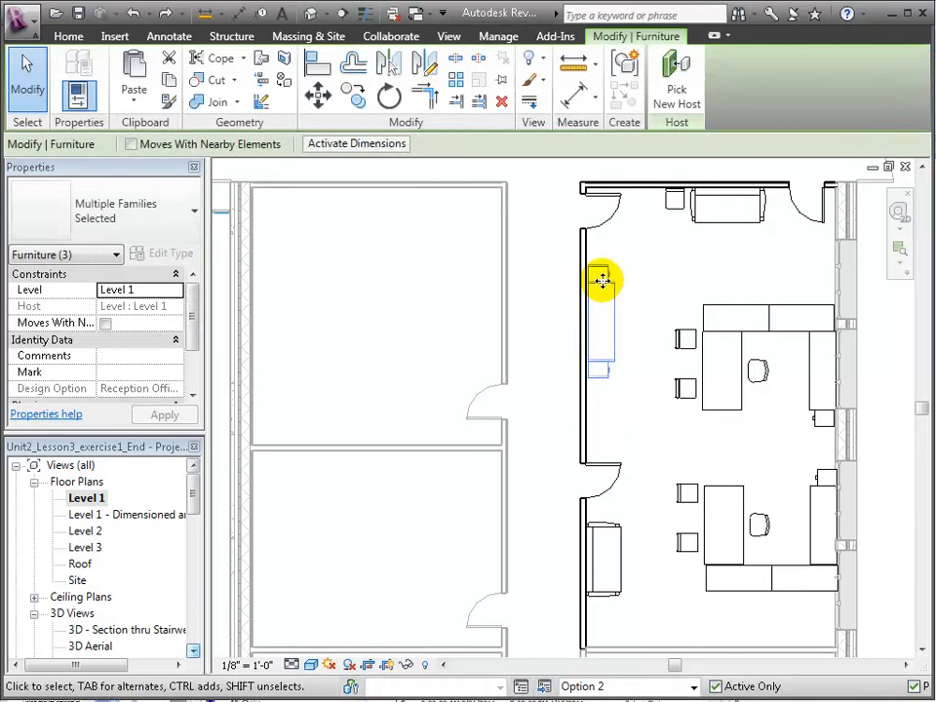
Step: Delete the upper door in the corridor wall of the combined office
left_click(606, 217)
key("Delete")
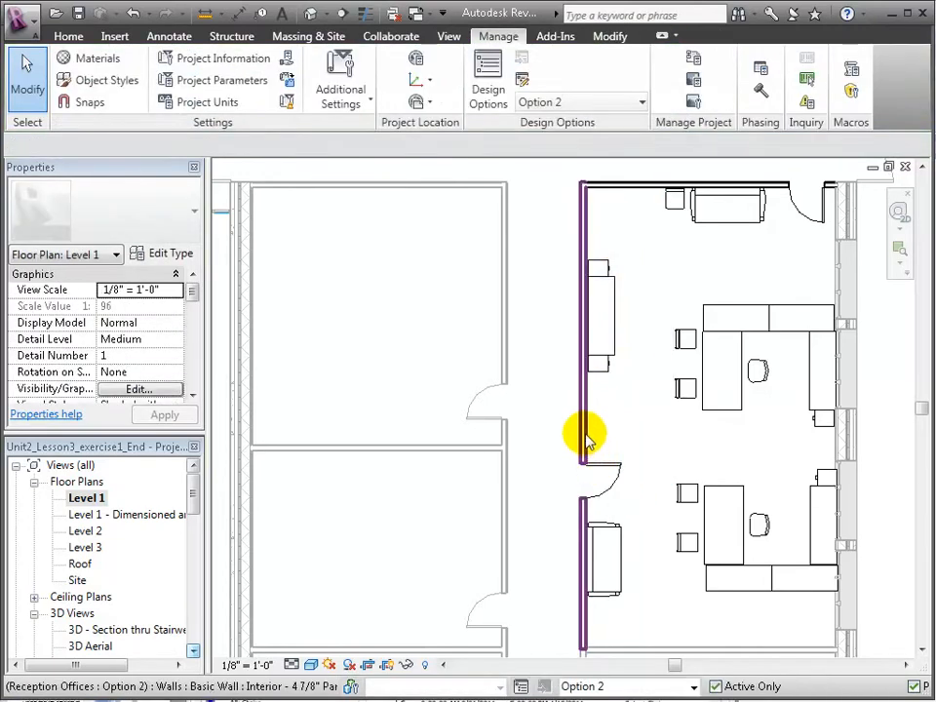
Step: Delete the remaining single door in the corridor wall of the combined office
left_click(604, 466)
key("Delete")
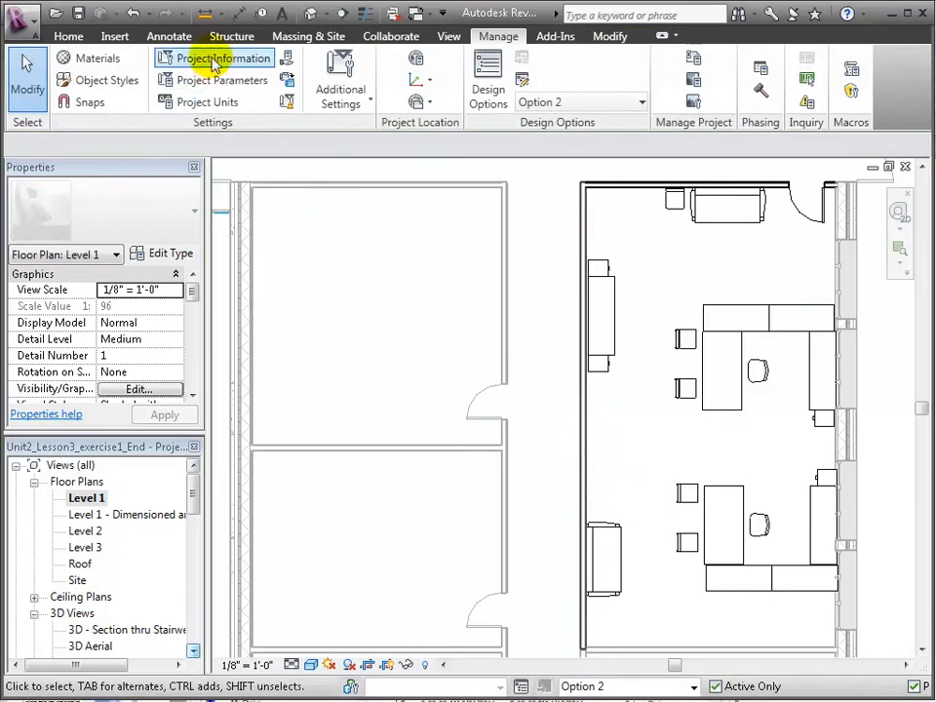
left_click(68, 36)
left_click(177, 80)
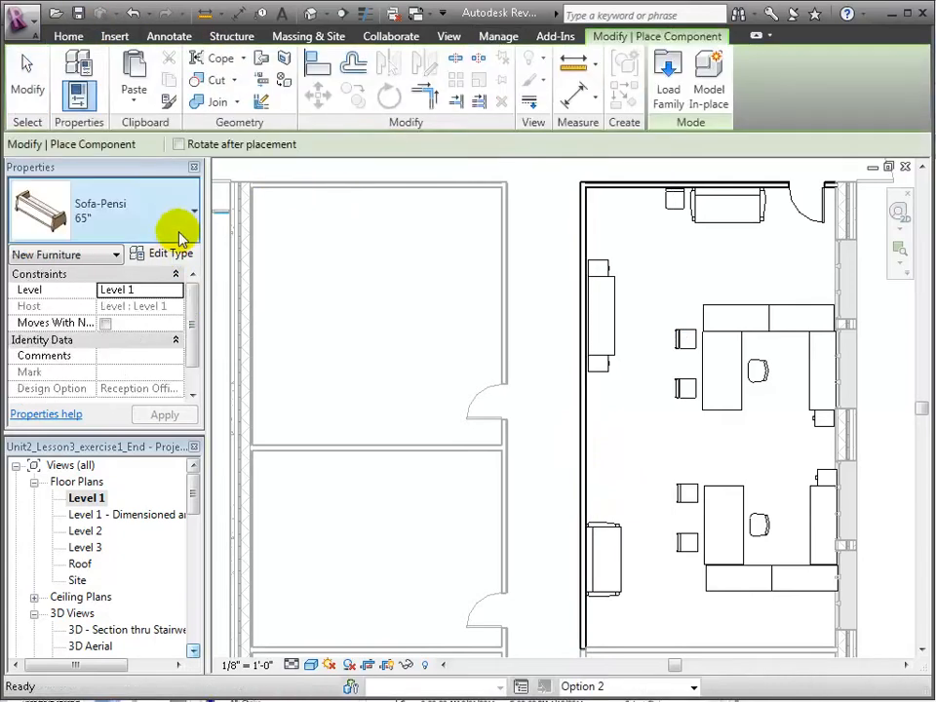
left_click(188, 205)
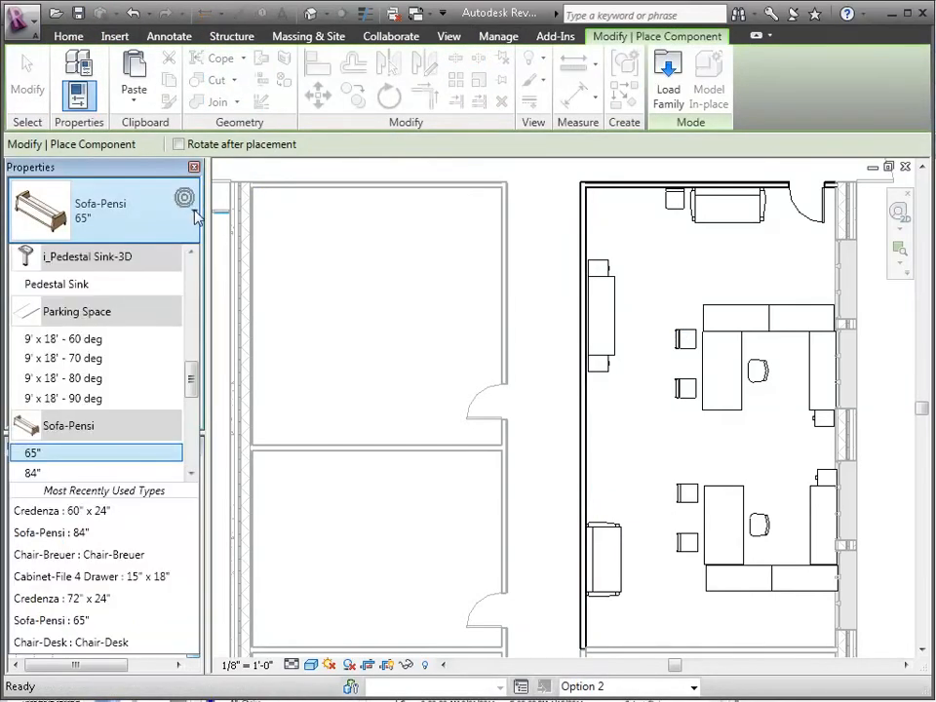
scroll(185, 311, "down", 8)
scroll(185, 331, "up", 5)
Step: Place a Double-Glass 2 door, 72" x 82", in the corridor wall between the credenza and the lower sofa
left_click(70, 37)
left_click(71, 39)
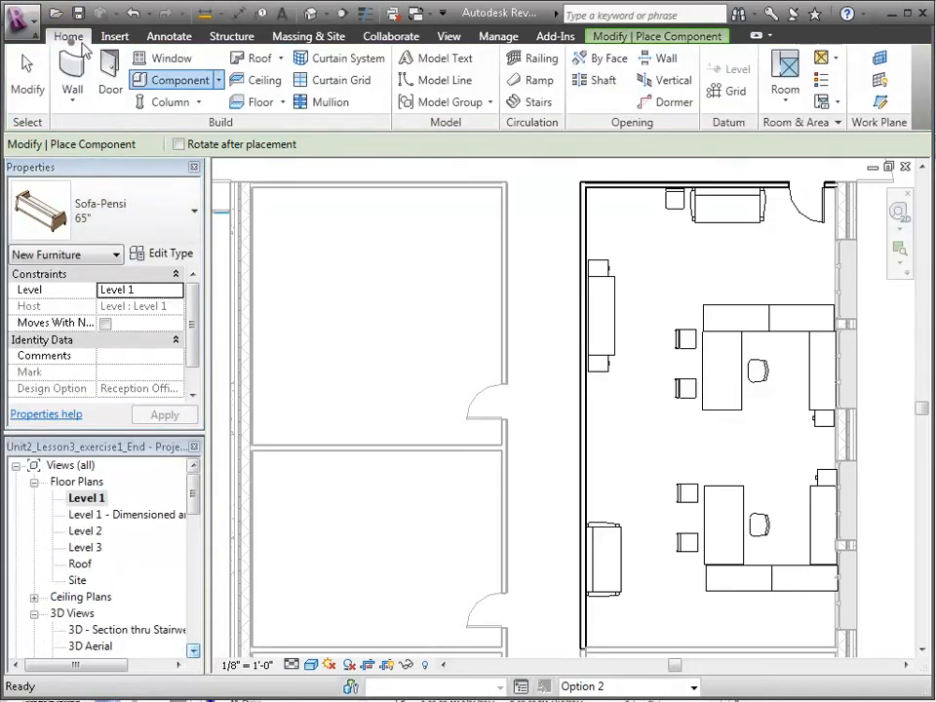
left_click(111, 73)
left_click(164, 210)
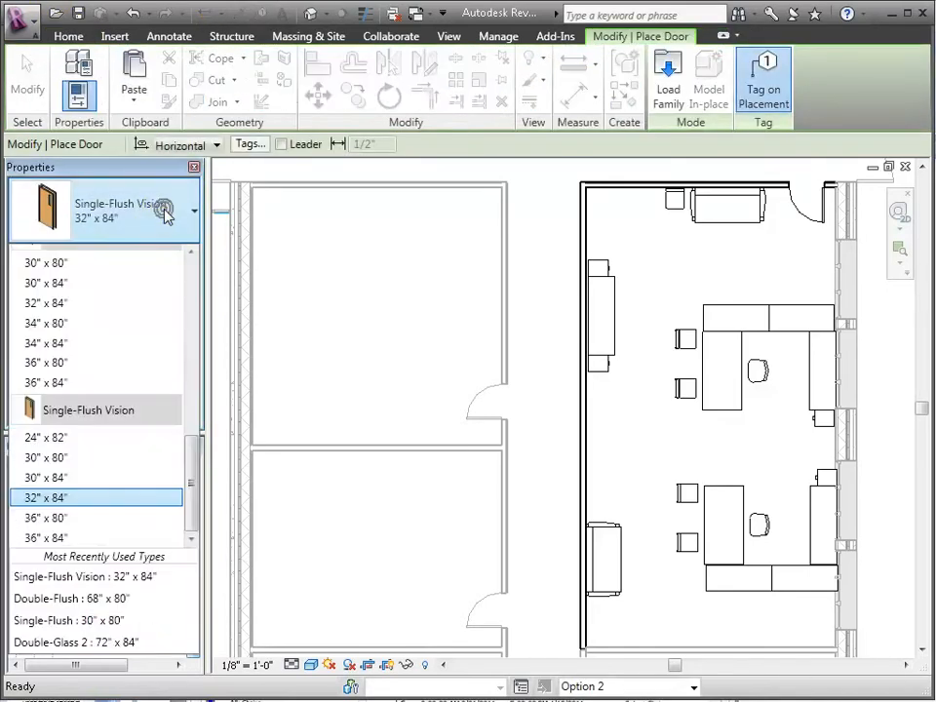
scroll(181, 429, "down", 7)
scroll(176, 360, "up", 3)
scroll(171, 344, "down", 1)
scroll(177, 313, "up", 2)
scroll(188, 376, "down", 3)
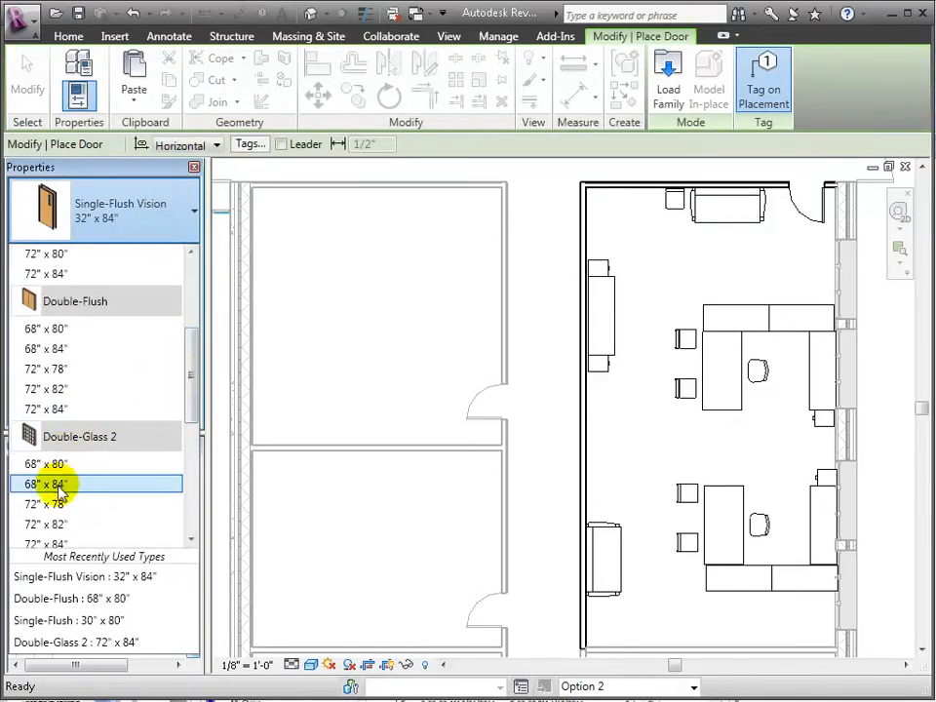
left_click(76, 523)
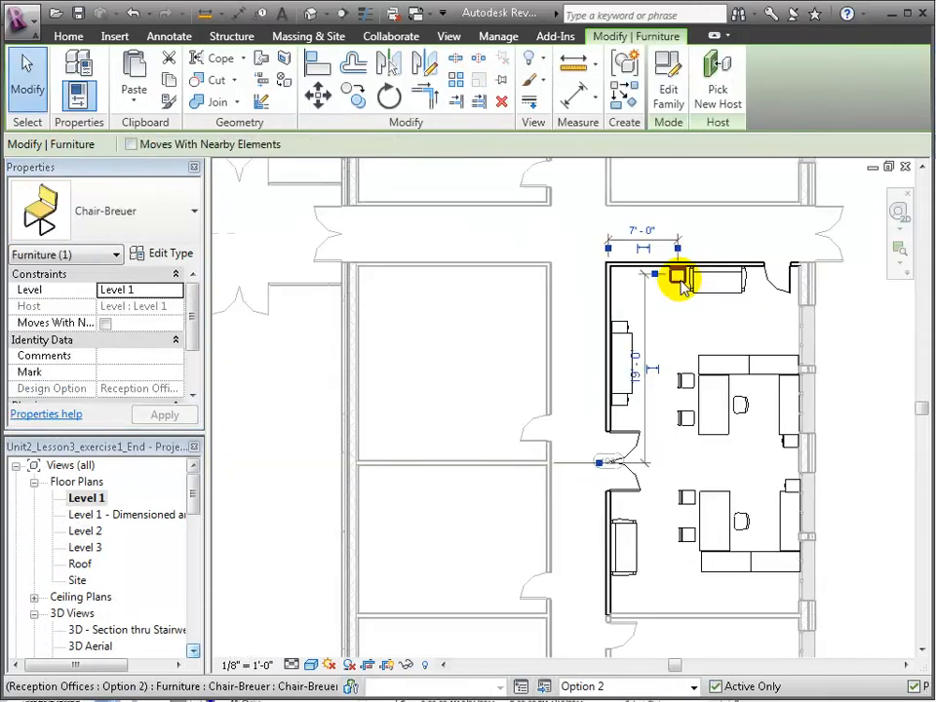
Step: Nudge the Breuer chair along the top wall of the combined office toward the corridor wall
key("Left")
key("Left")
key("Left")
key("Left")
key("Left")
key("Left")
key("Left")
key("Left")
key("Left")
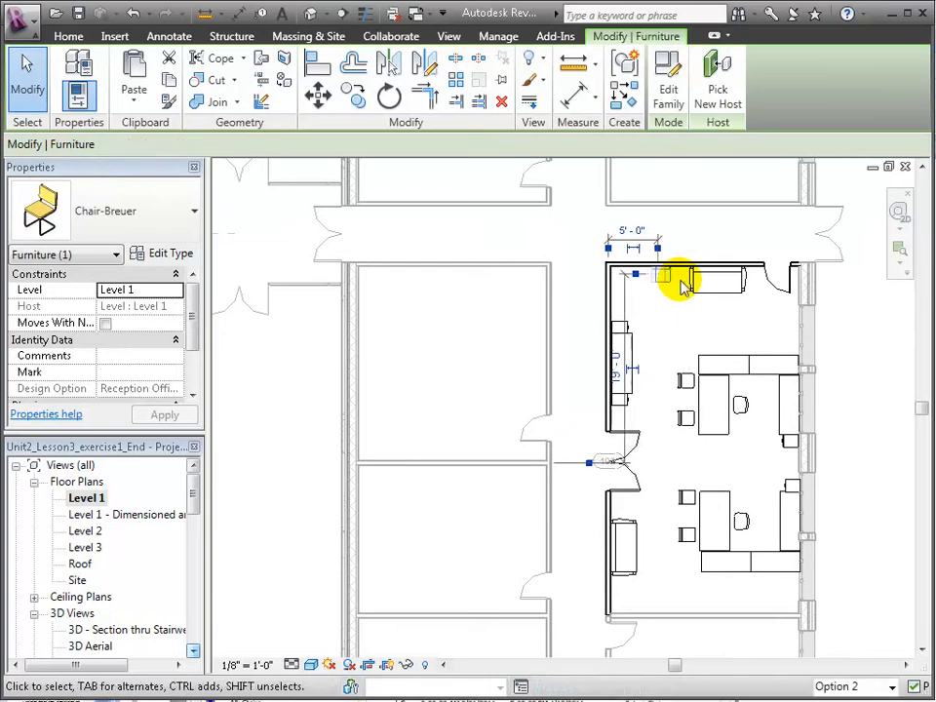
Step: Nudge the 65" sofa along the top wall away from the door until it sits just beside the chair
left_click(690, 280)
key("Left")
key("Left")
key("Left")
key("Left")
key("Left")
key("Left")
key("Left")
key("Left")
key("Left")
key("Left")
key("Left")
key("Left")
key("Right")
key("Right")
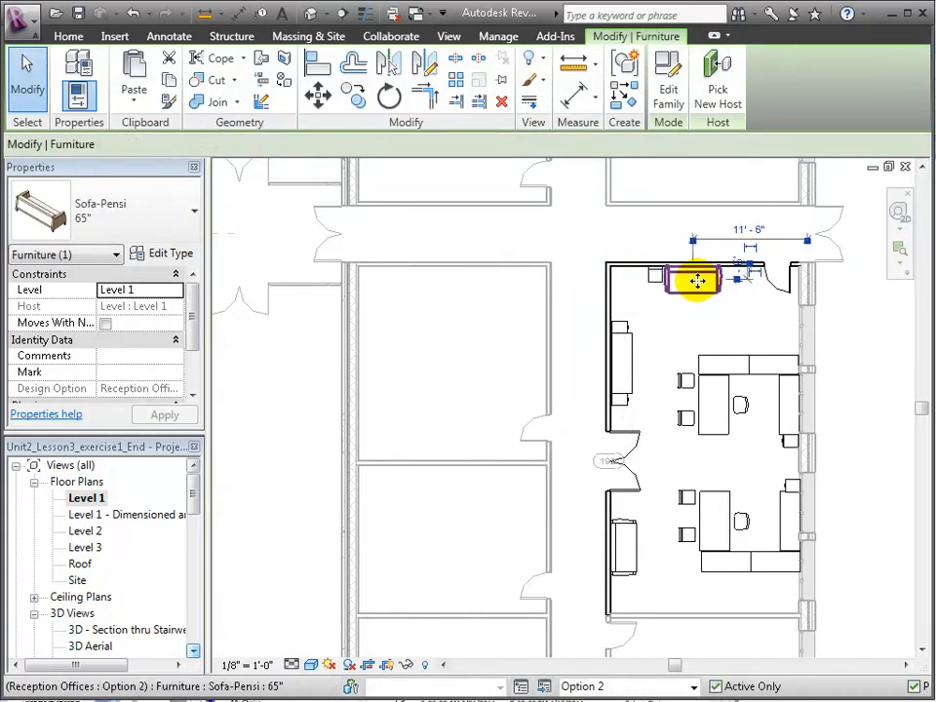
left_click(715, 345)
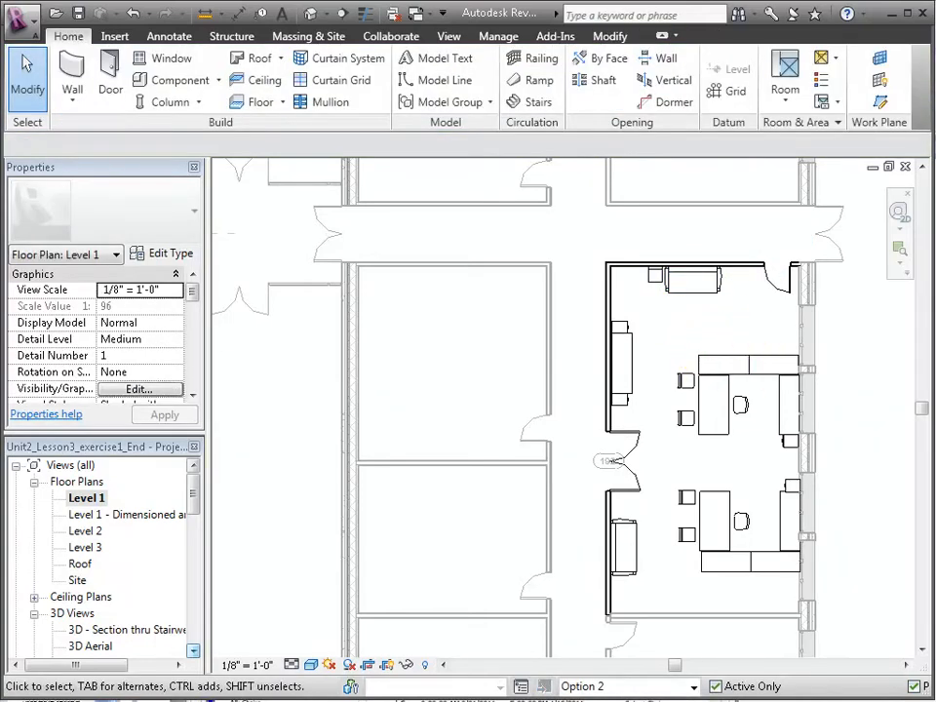
Step: Finish editing Option 2 of the Reception Offices design option set
left_click(497, 36)
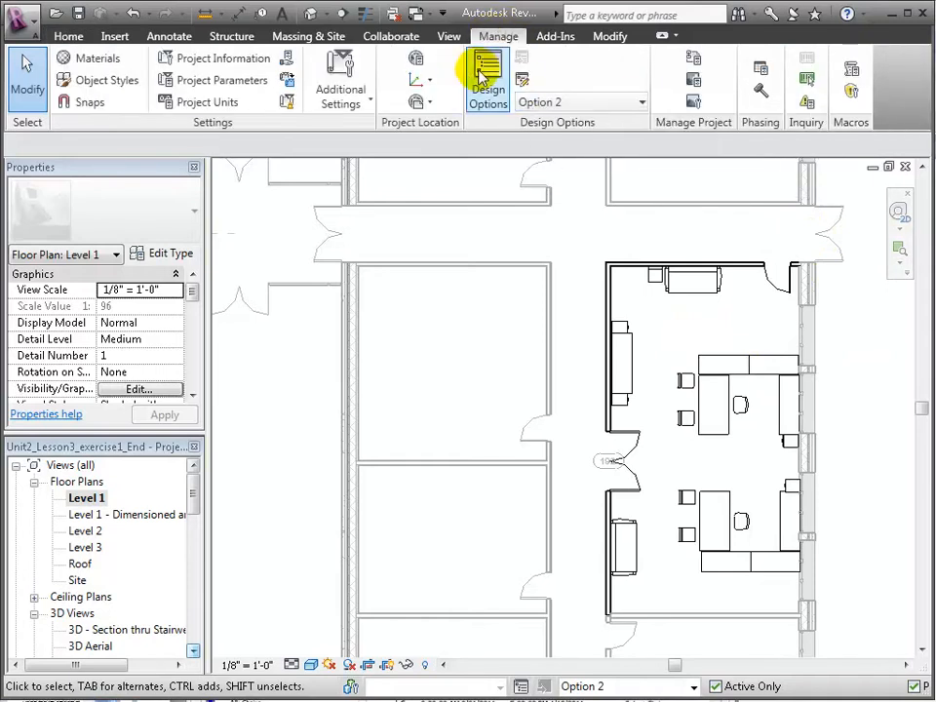
left_click(481, 77)
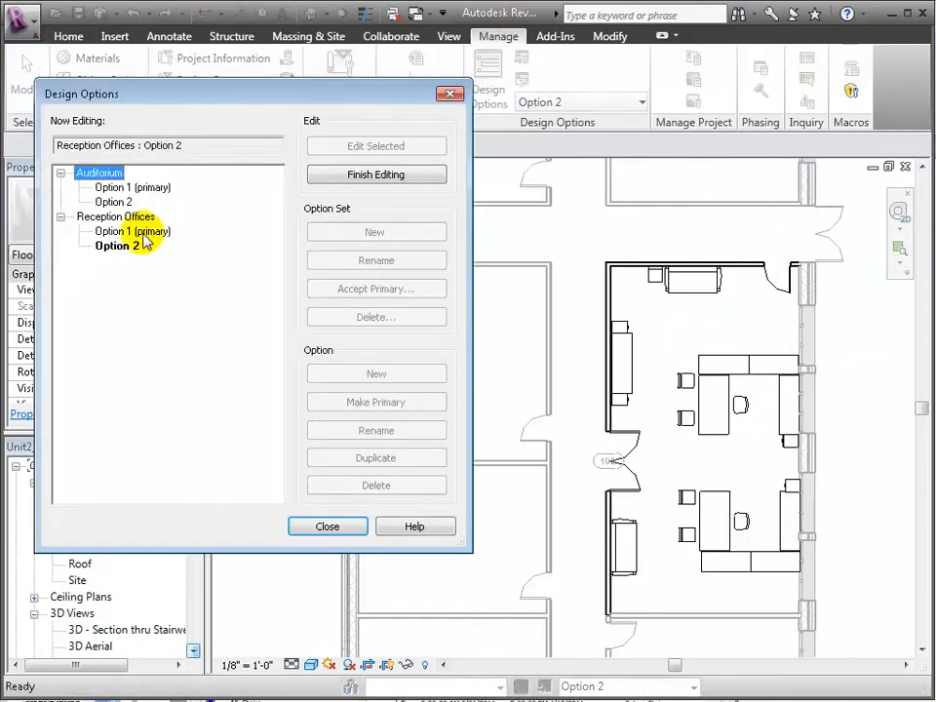
left_click(374, 175)
left_click(348, 528)
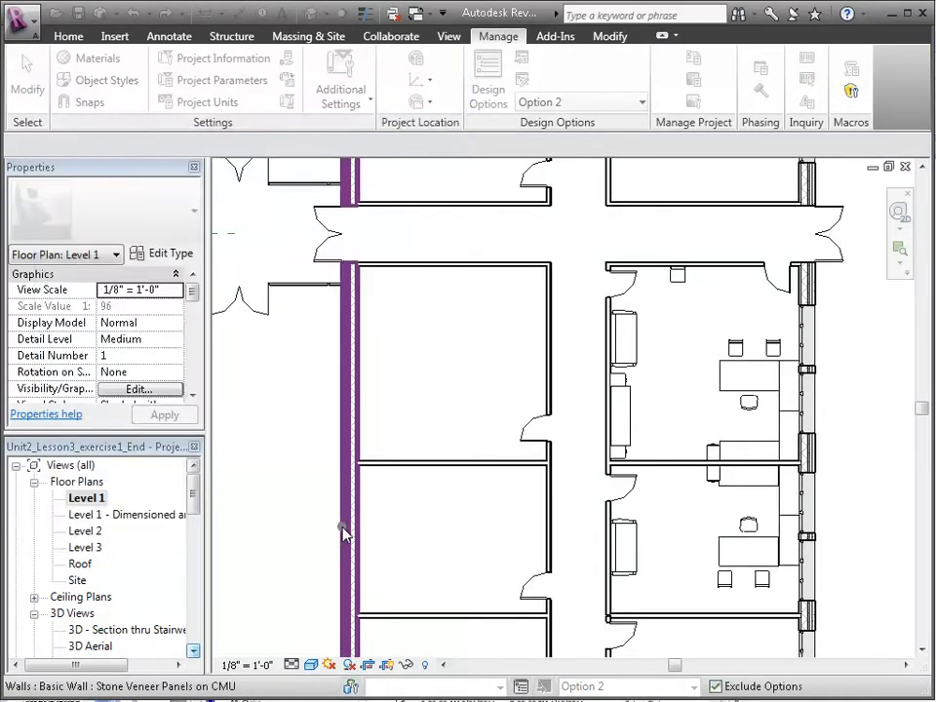
Step: Compare the Reception Offices layouts by making Option 1 (primary) and Option 2 active in turn
left_click(612, 103)
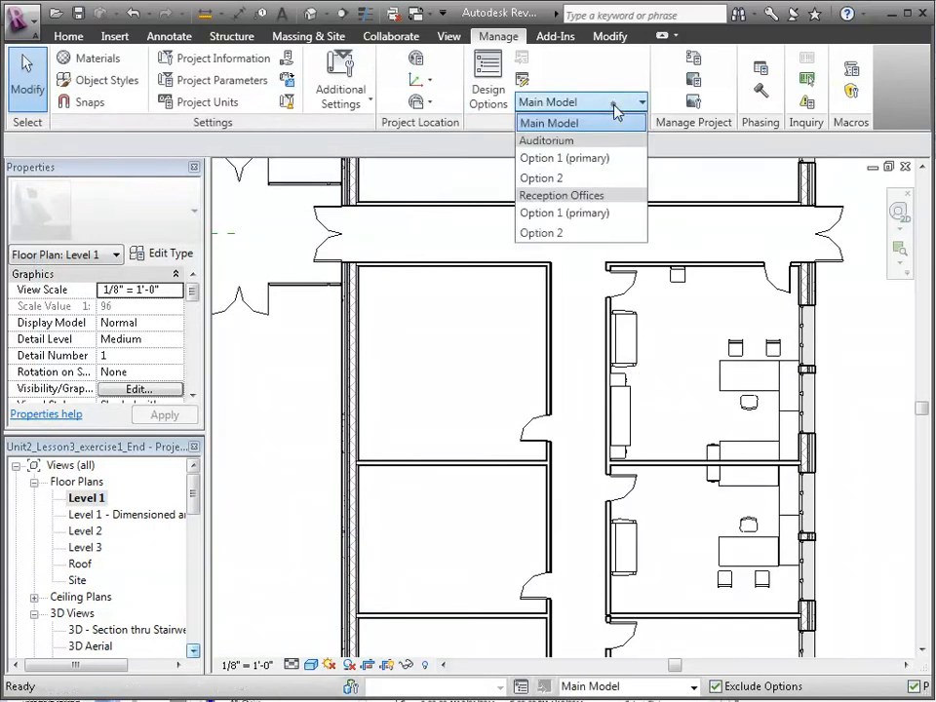
left_click(601, 211)
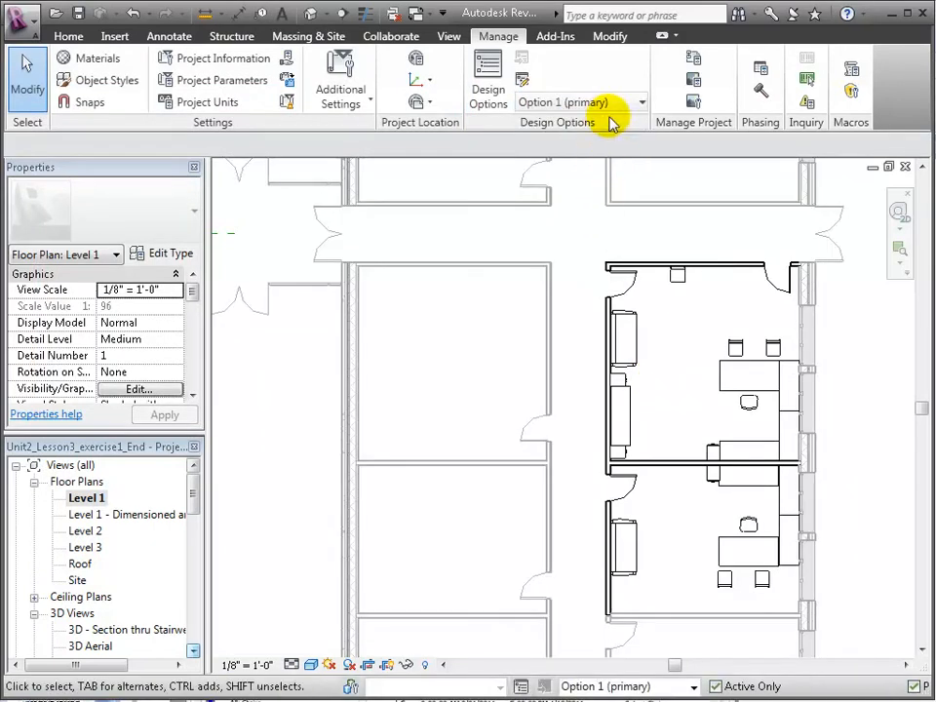
left_click(606, 103)
left_click(603, 246)
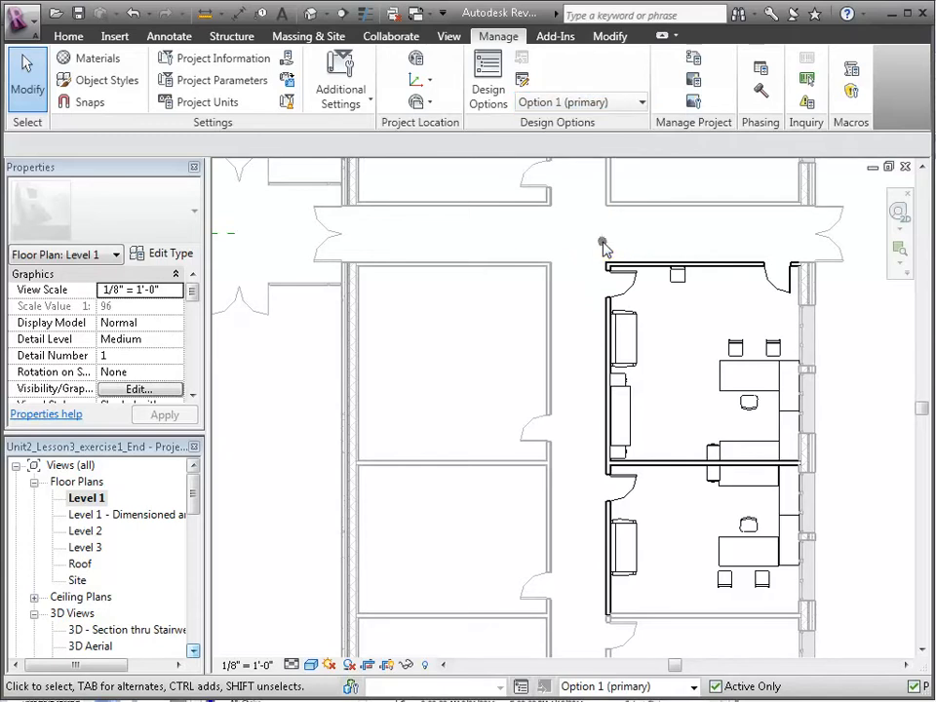
left_click(636, 99)
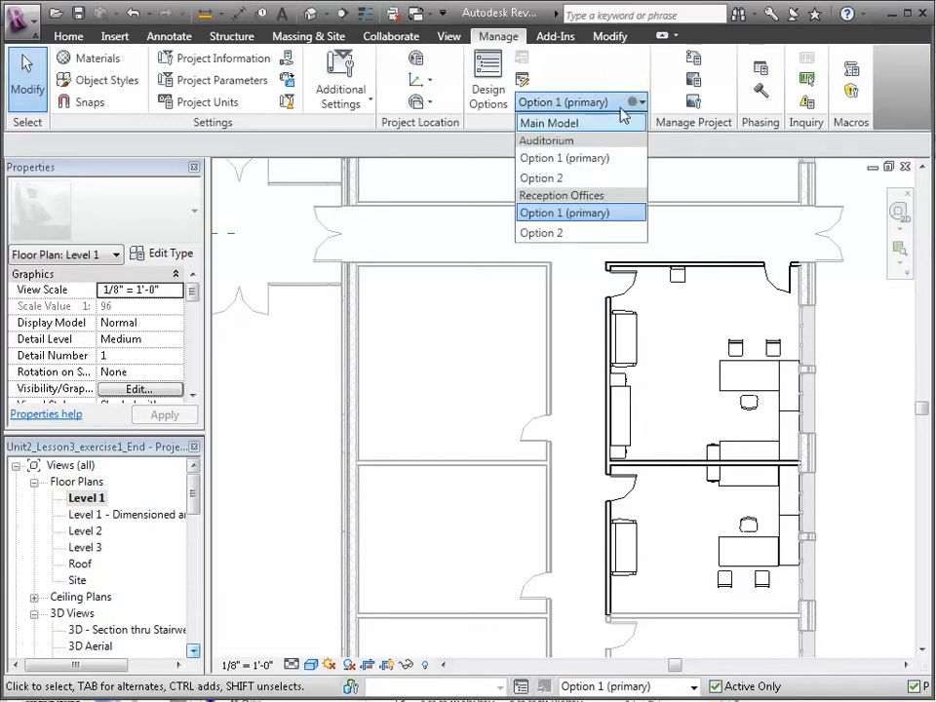
left_click(566, 234)
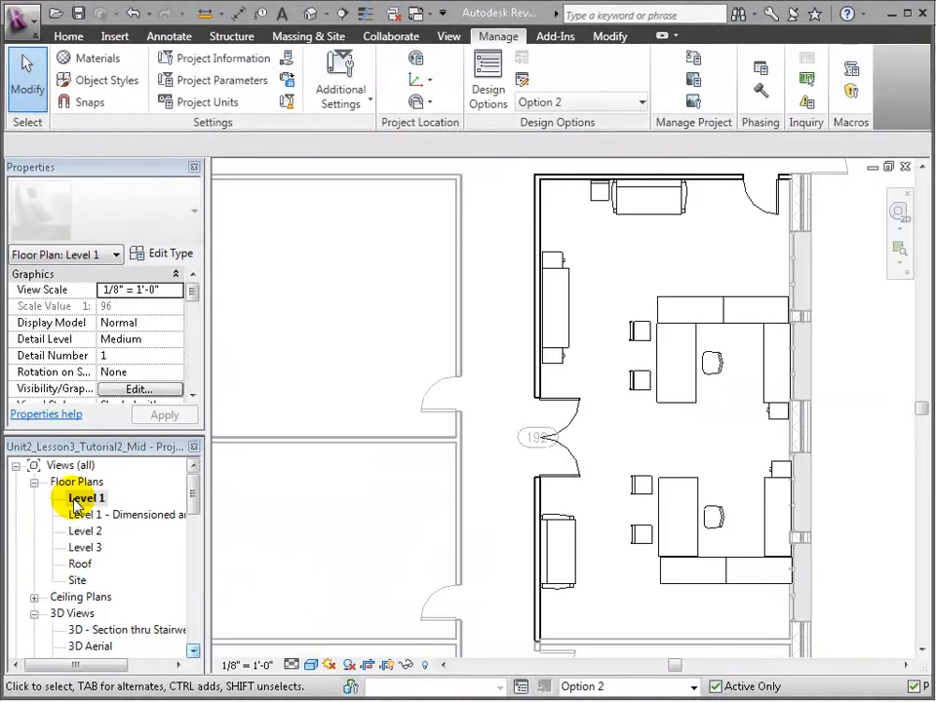
Step: Duplicate the Level 1 floor plan view and rename the copy as Level 1-Option 1
right_click(76, 502)
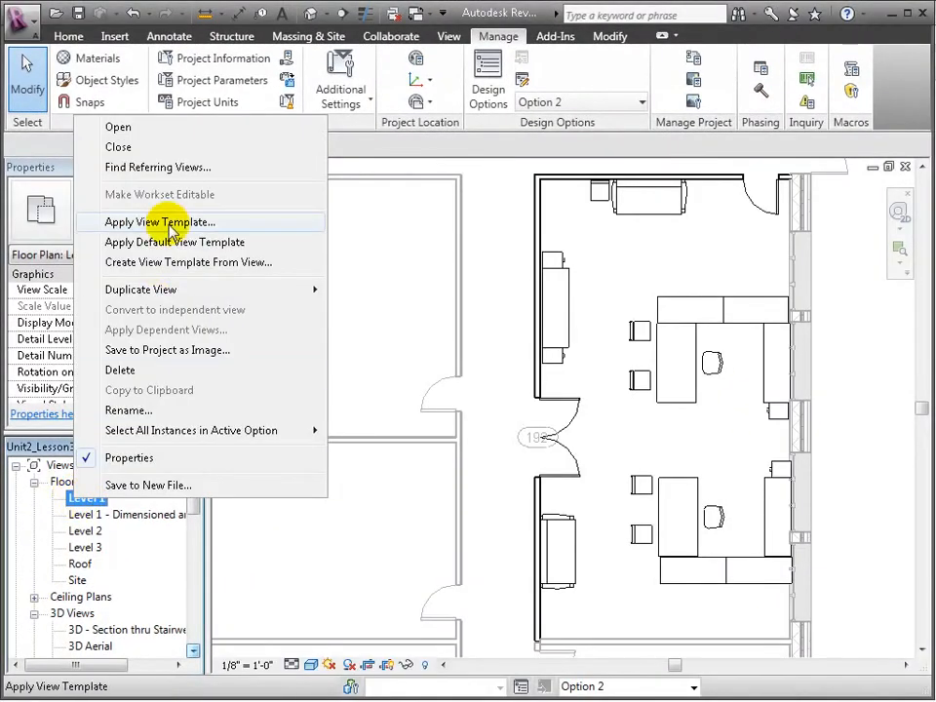
mouse_move(181, 289)
left_click(376, 292)
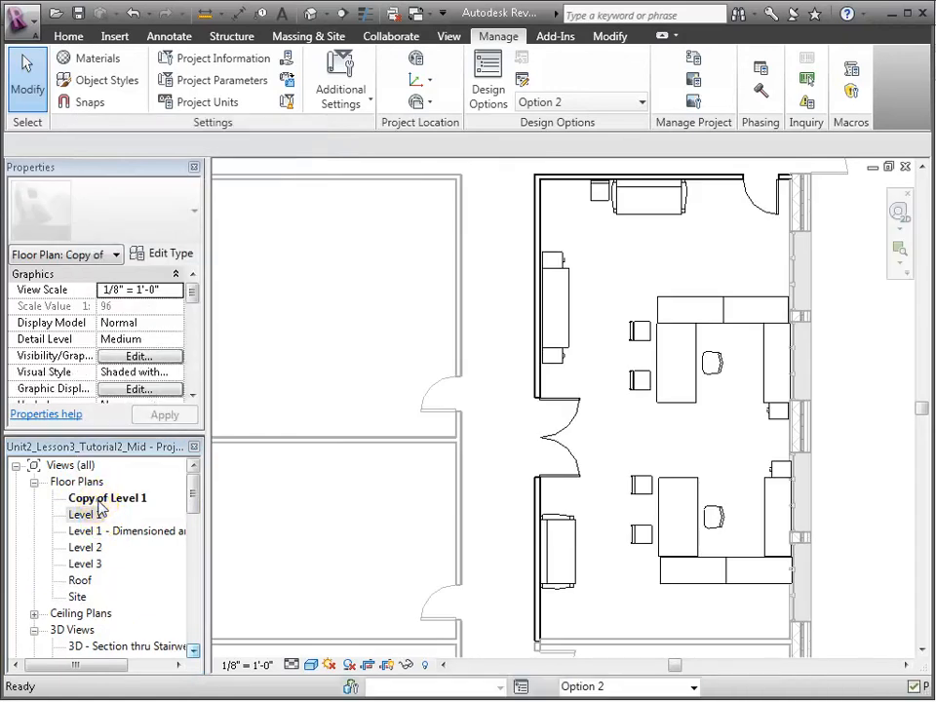
right_click(102, 498)
left_click(156, 409)
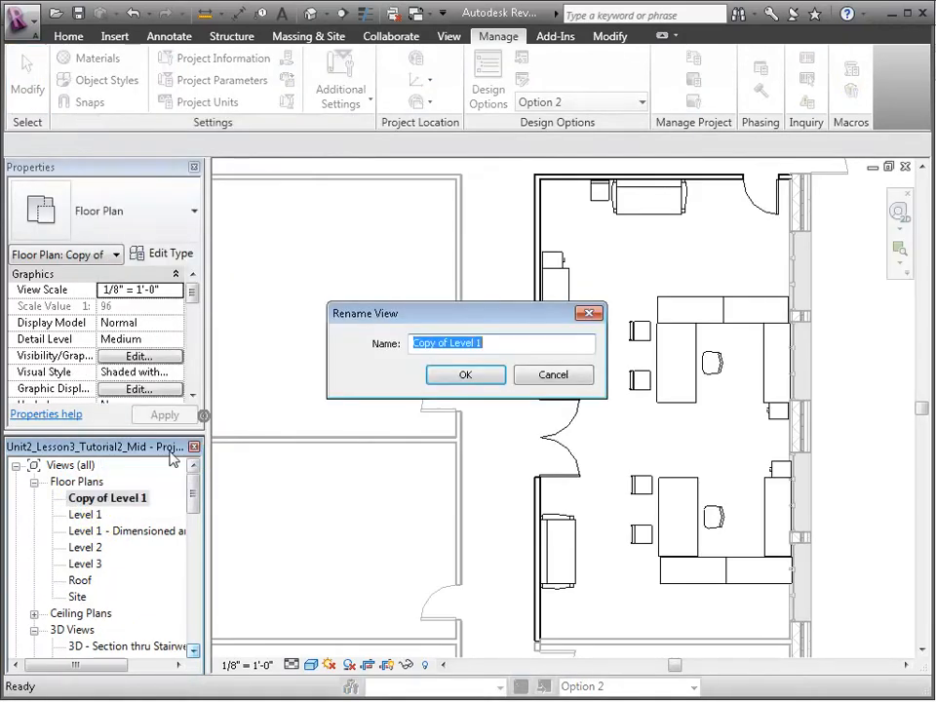
left_click_drag(449, 343, 413, 343)
key("Delete")
key("End")
type("-Option 1")
key("Return")
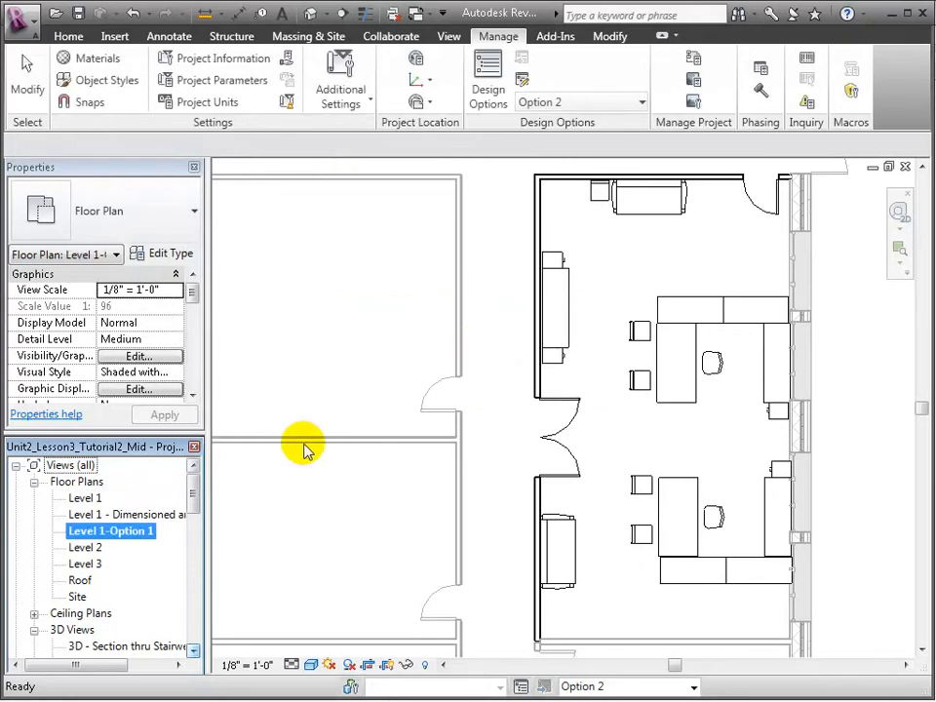
Step: Duplicate the Level 1 floor plan again and rename this copy as Level 1-Option 2
left_click(98, 498)
right_click(102, 500)
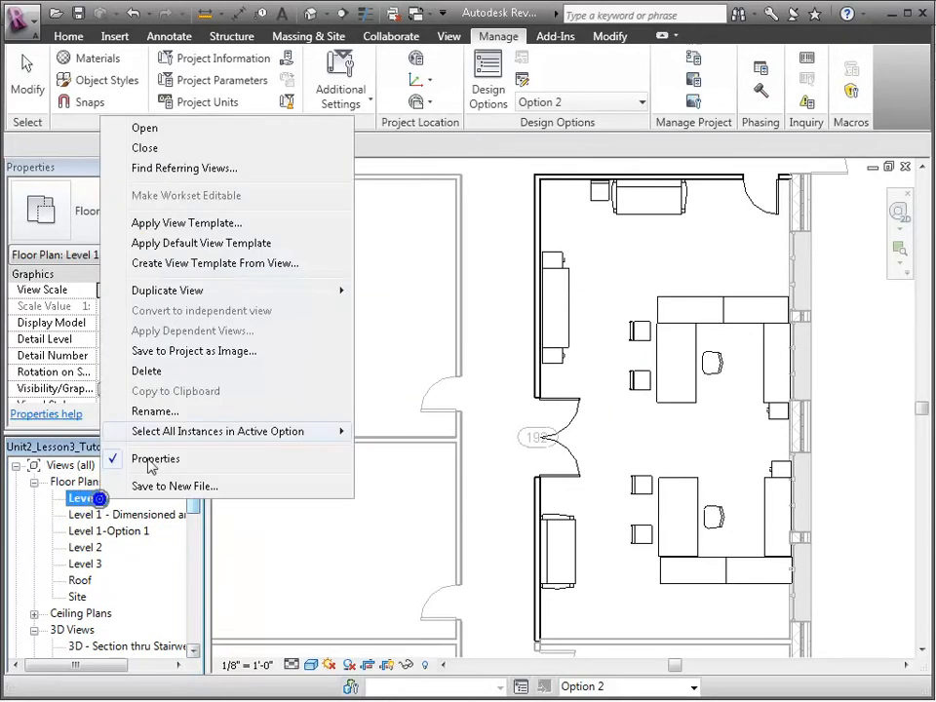
mouse_move(218, 290)
left_click(409, 288)
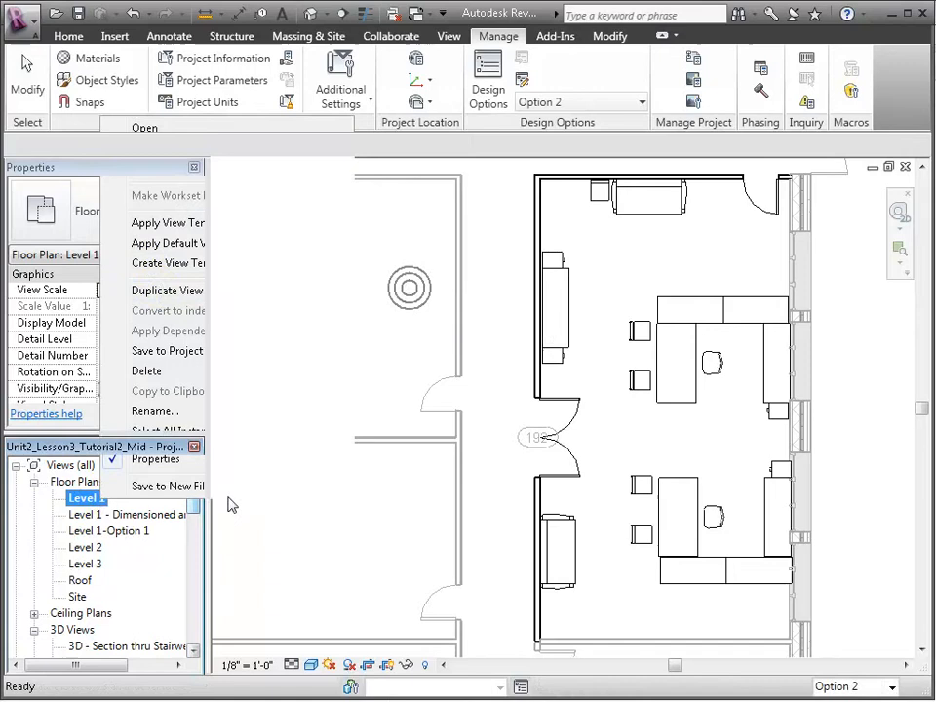
right_click(105, 500)
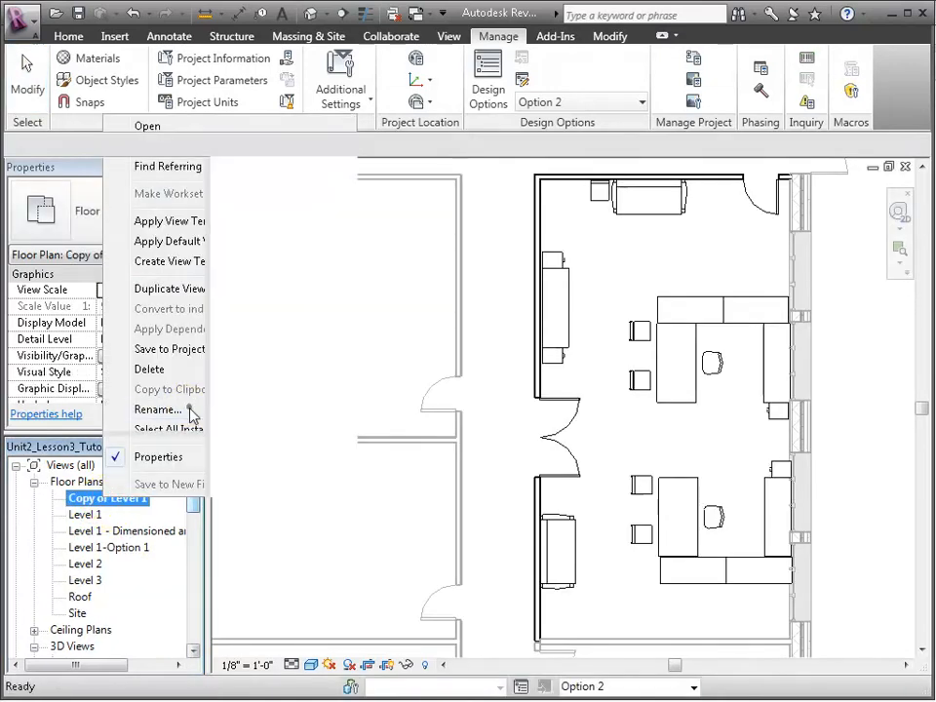
left_click(251, 409)
type("Level 1-Option 2")
key("Return")
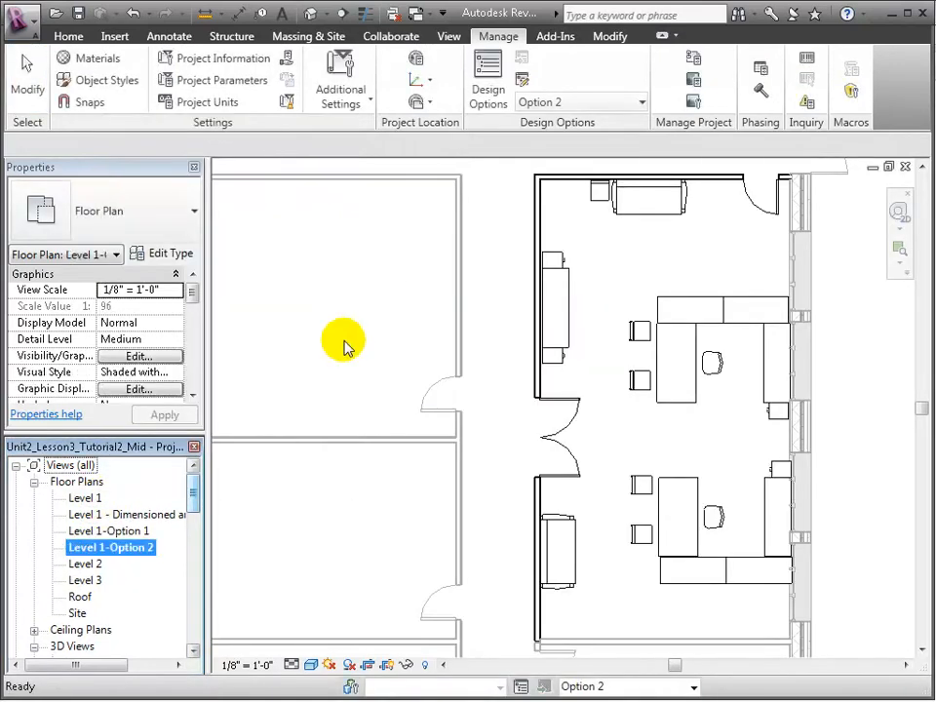
Step: Switch from editing Option 2 back to the Main Model in the Level 1 plan, and open the Level 1-Option 1 view
left_click(130, 532)
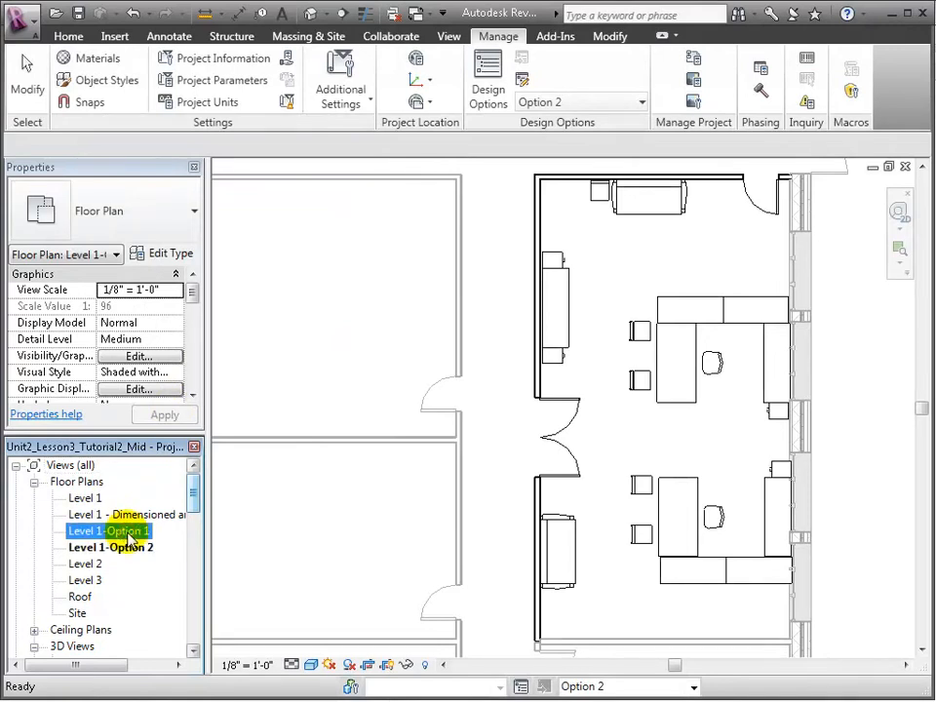
double_click(83, 497)
left_click(636, 103)
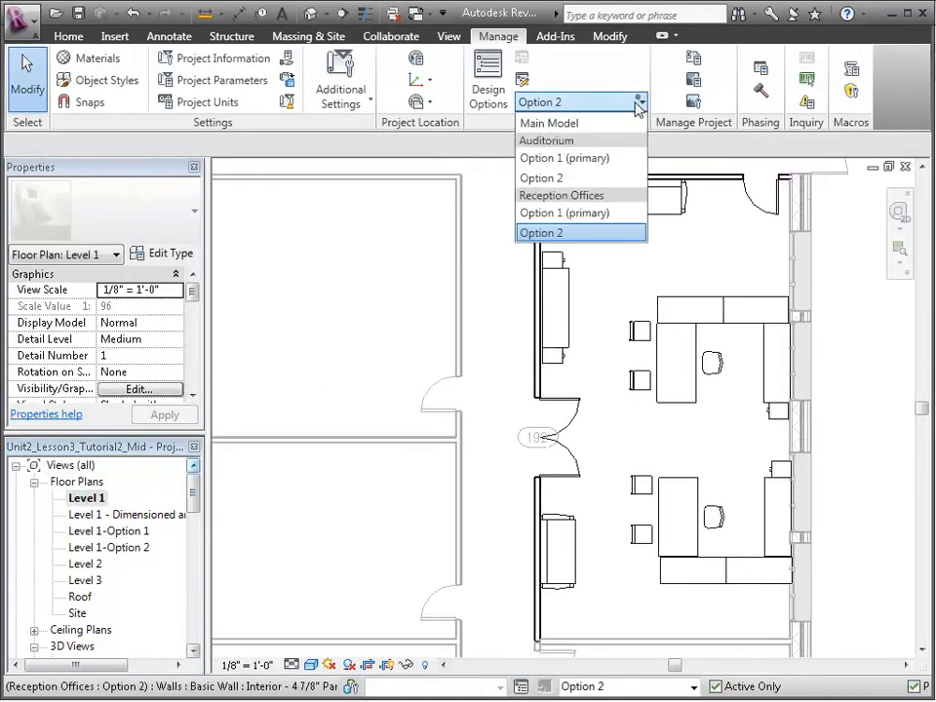
left_click(625, 126)
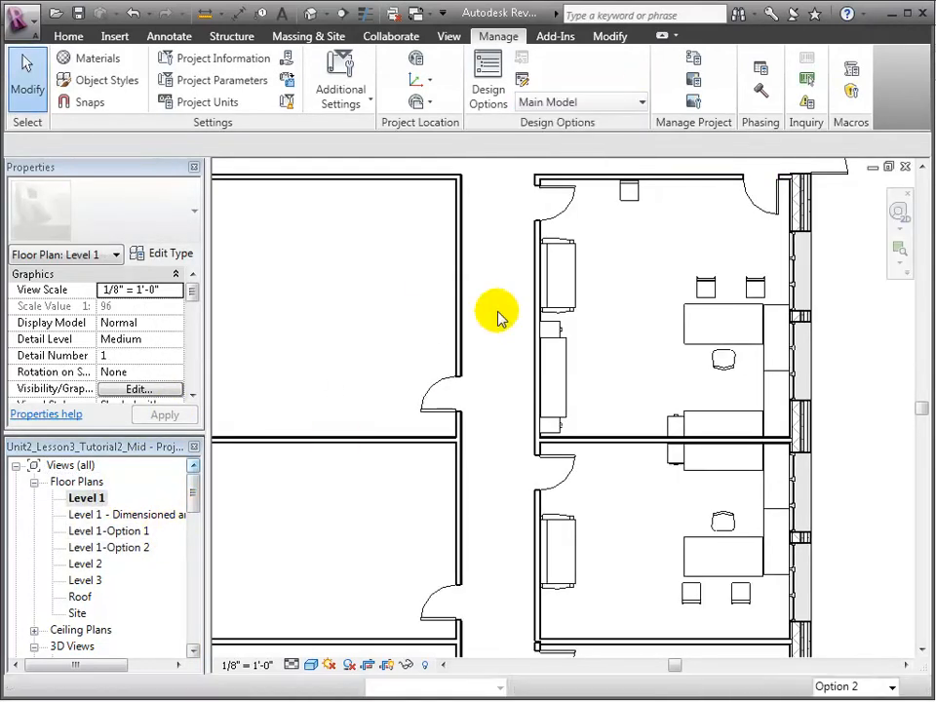
left_click(127, 531)
double_click(124, 532)
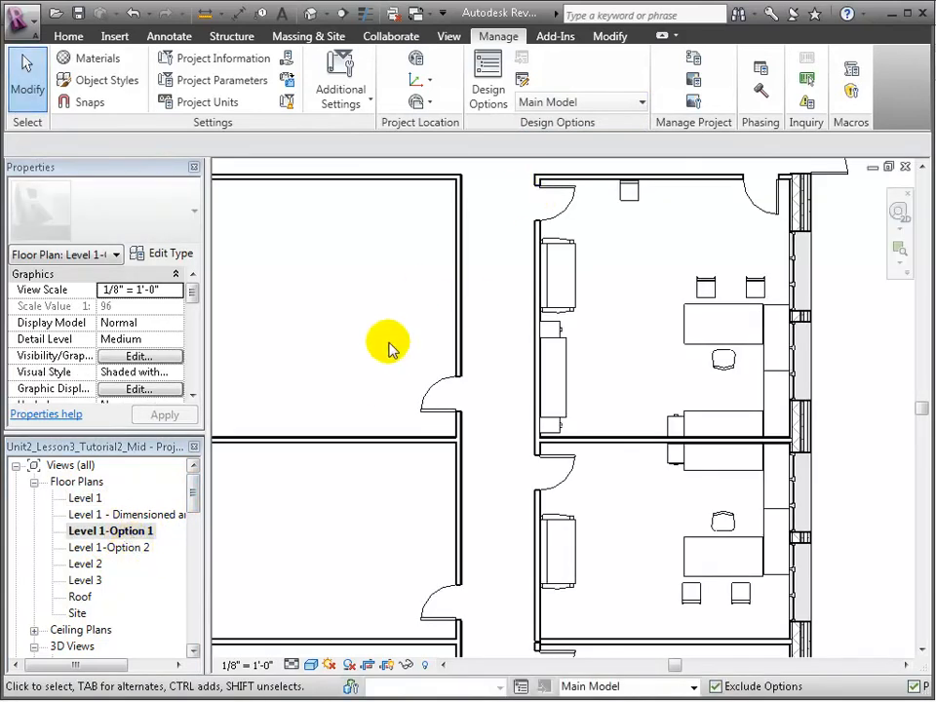
Step: In the Level 1-Option 2 view's visibility/graphic overrides, set the Reception Offices design option to Option 2
double_click(137, 548)
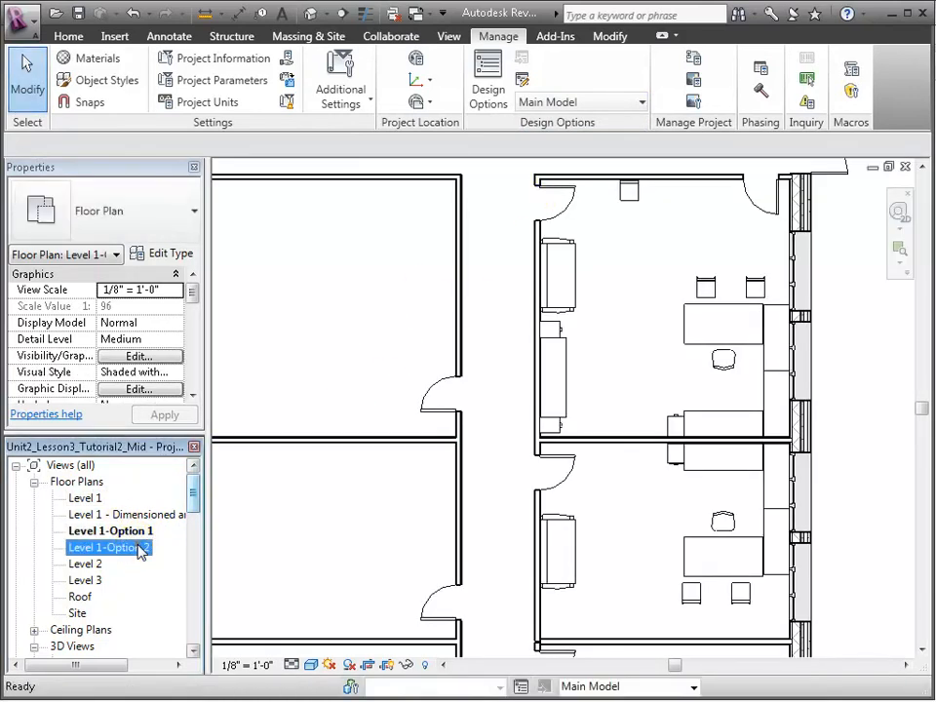
key("v")
key("g")
left_click(518, 233)
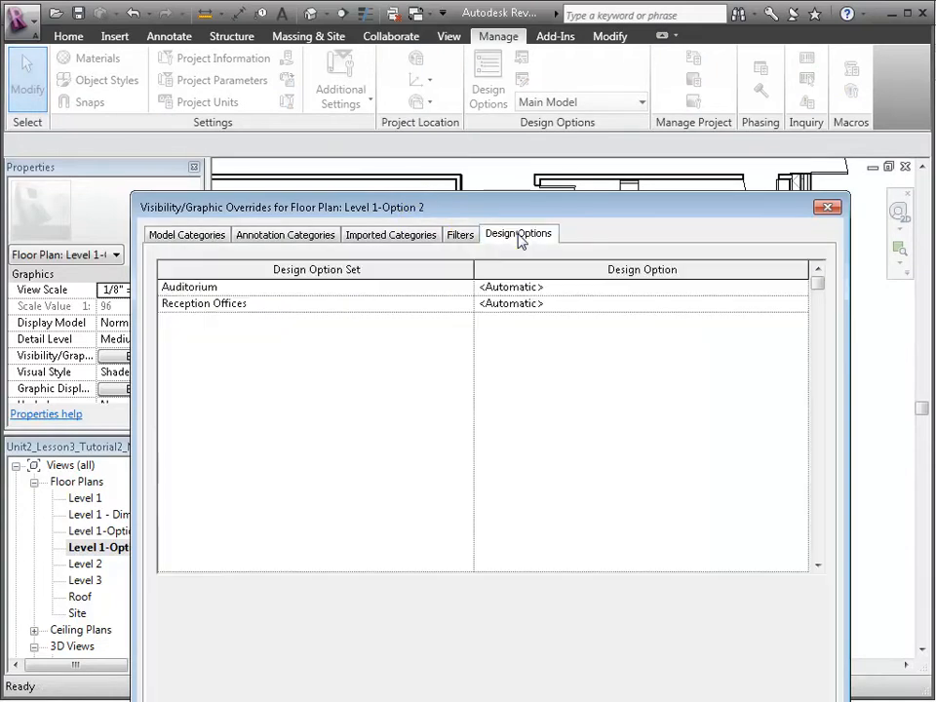
left_click(190, 303)
left_click(572, 306)
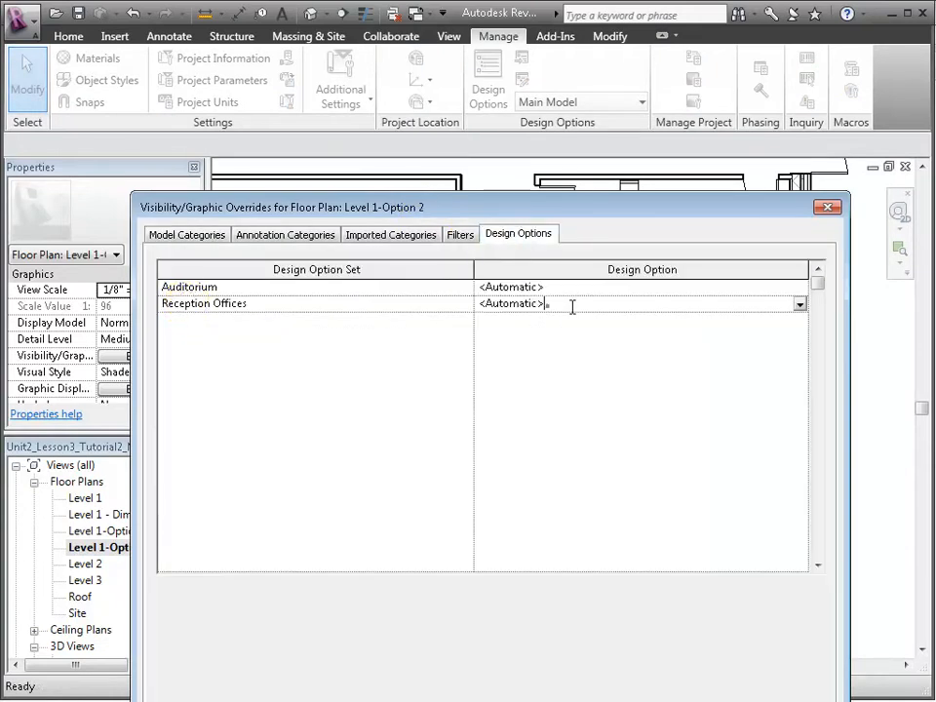
left_click(798, 305)
left_click(489, 347)
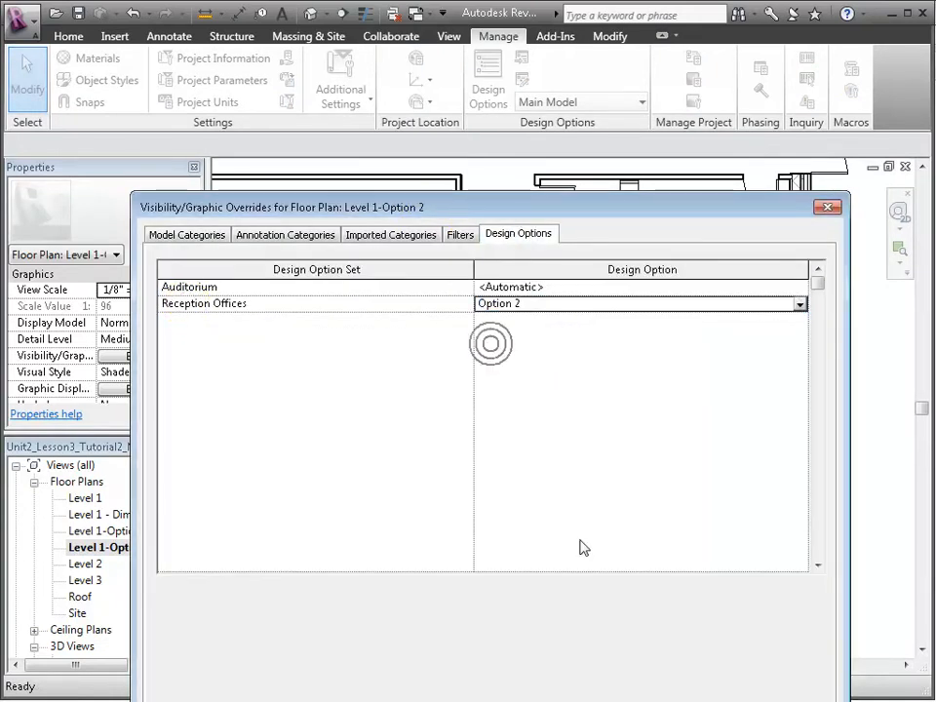
left_click(585, 694)
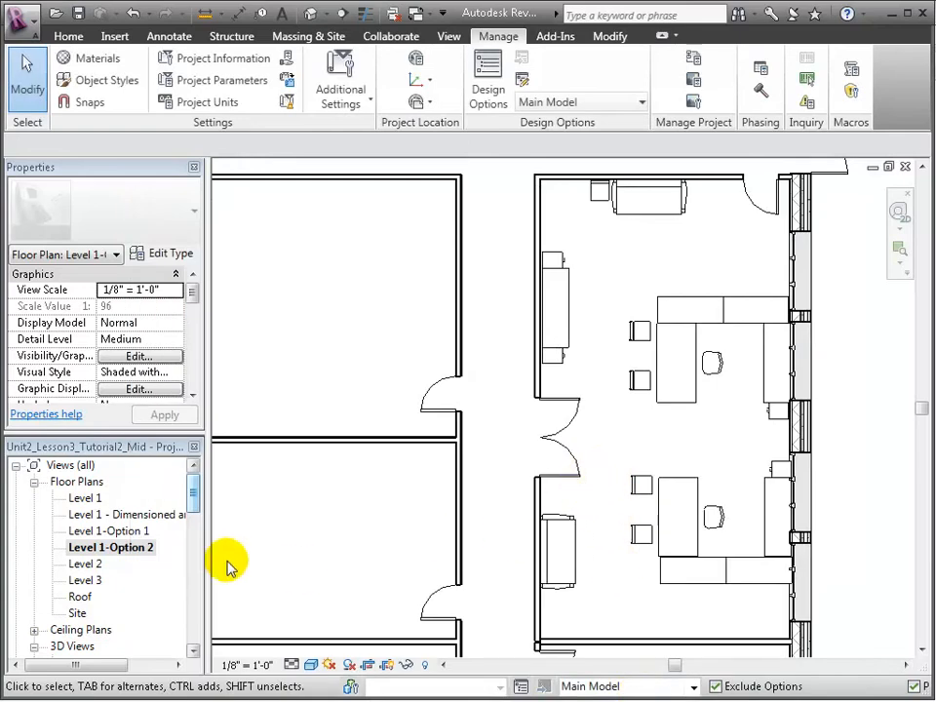
Step: Compare the Level 1-Option 1 and Level 1-Option 2 floor plans, and return to the Level 1 plan
double_click(115, 532)
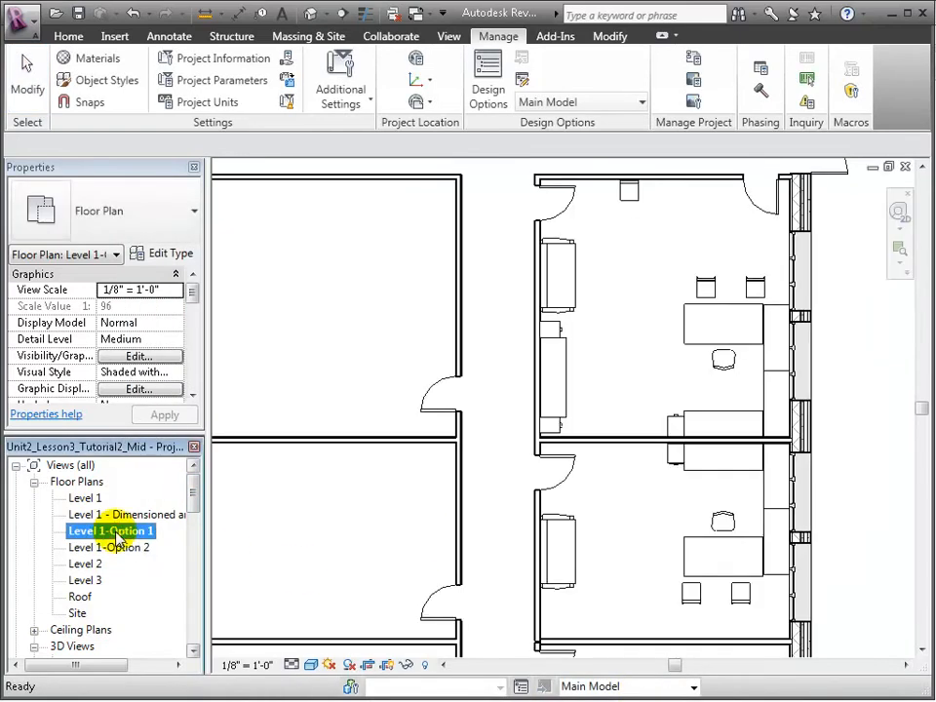
double_click(116, 549)
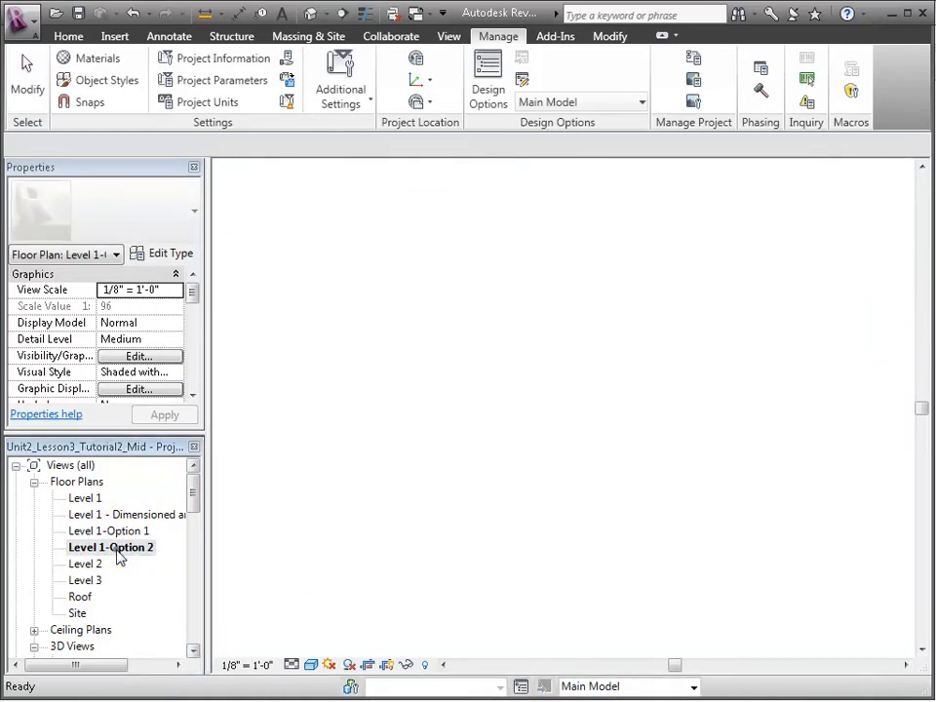
double_click(86, 498)
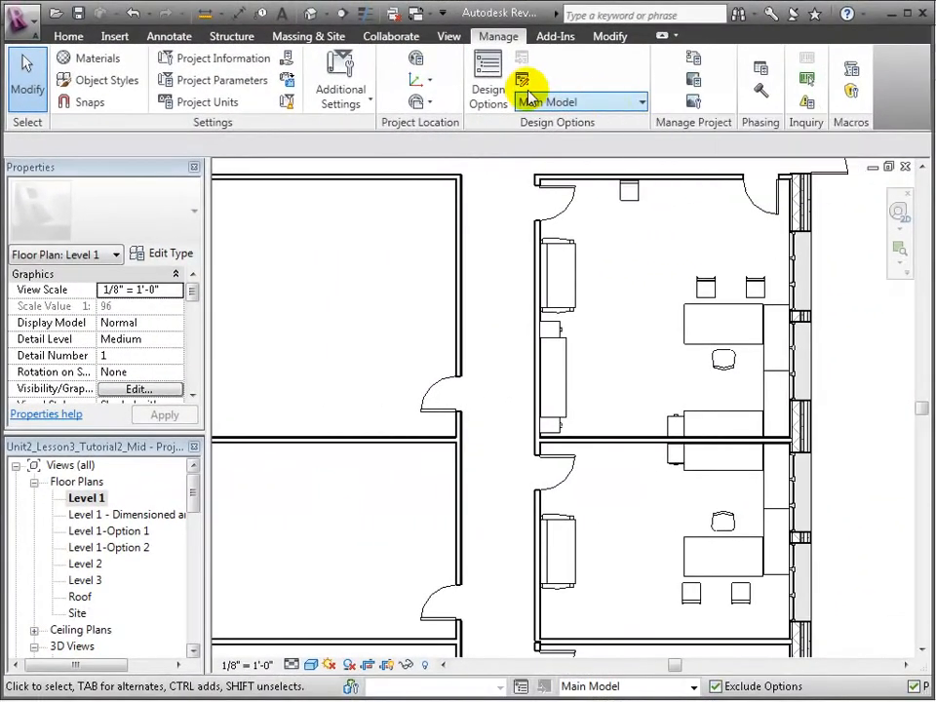
Step: Make Option 2 the primary option of the Reception Offices design option set
left_click(716, 115)
left_click(119, 247)
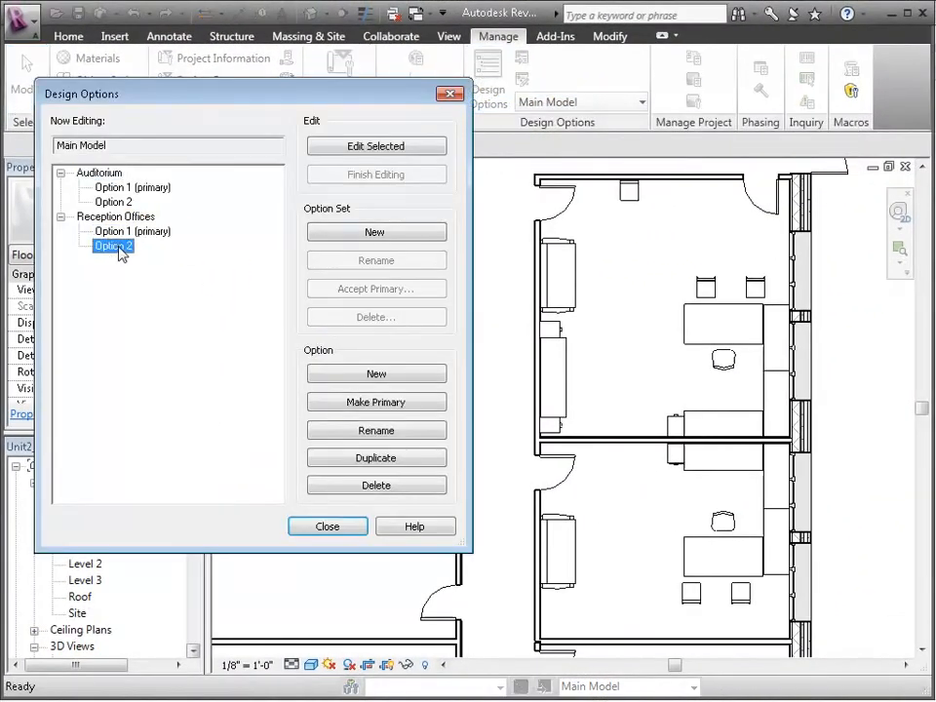
left_click(393, 402)
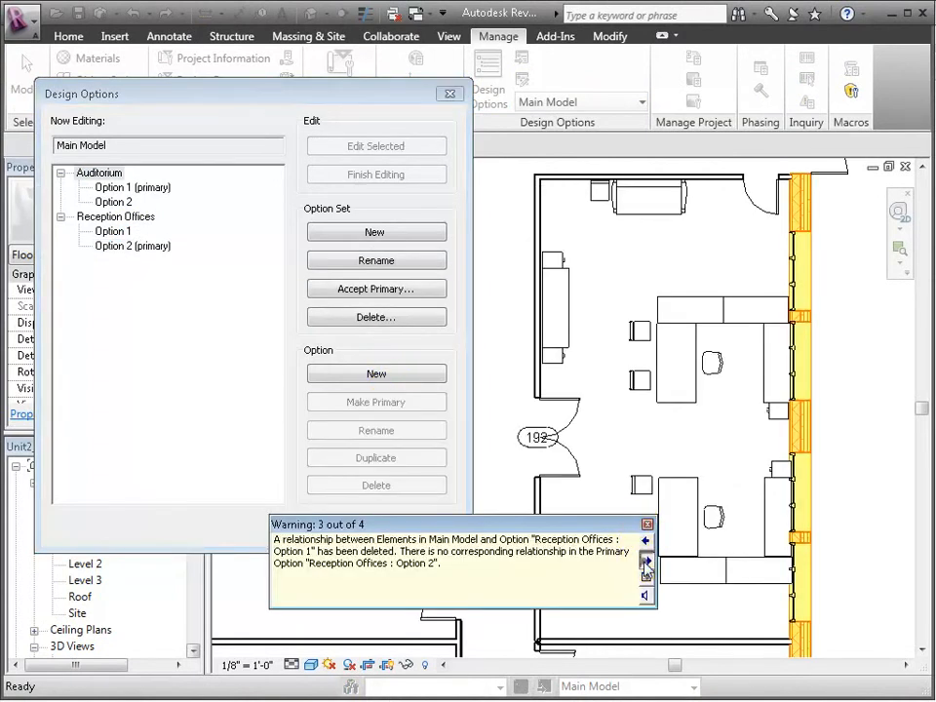
Step: Review the warnings about deleted relationships and the elements involved, and close the warning list and the design options
left_click(645, 563)
left_click(646, 563)
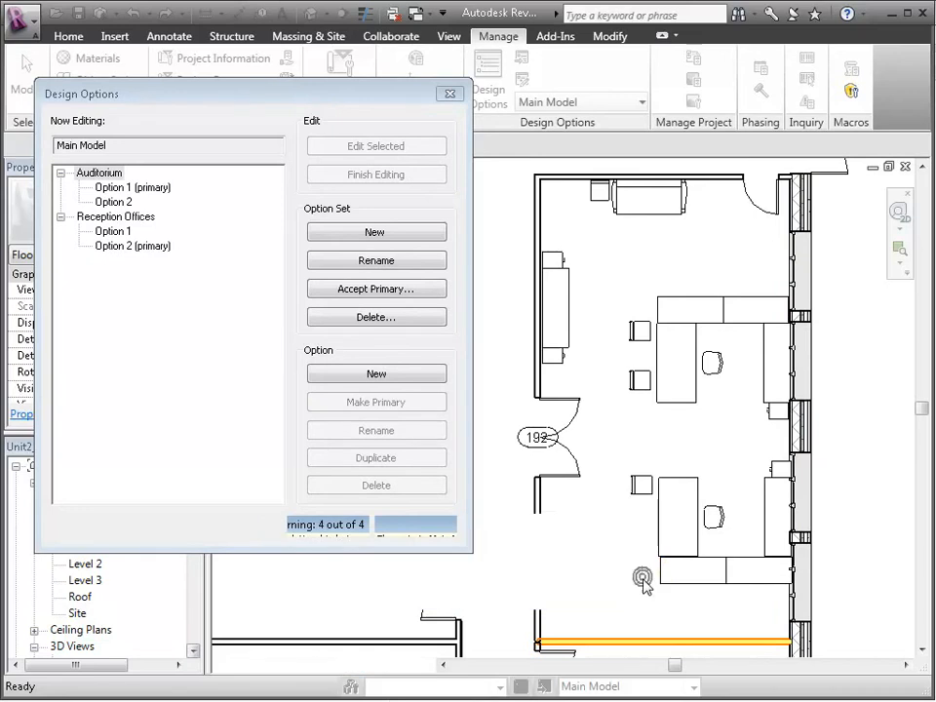
left_click(643, 583)
left_click(386, 350)
left_click(404, 375)
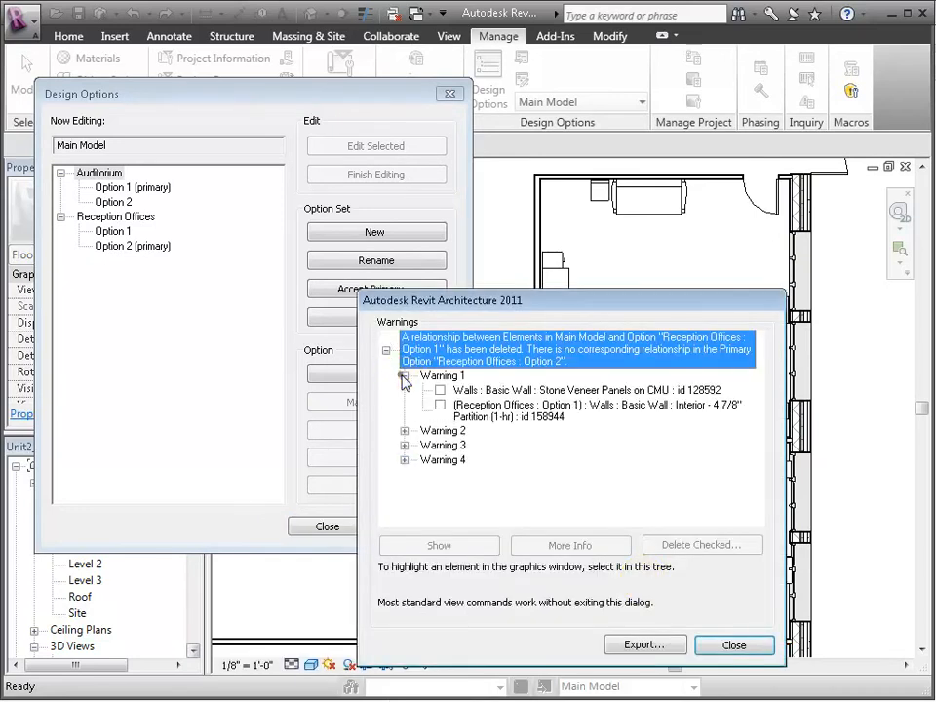
left_click(404, 431)
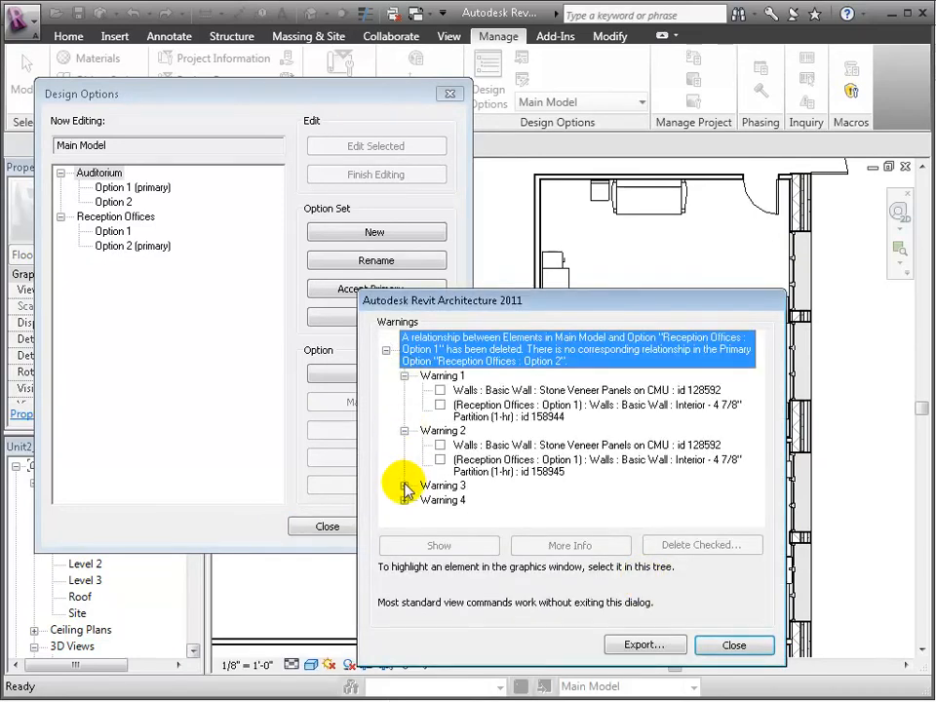
left_click(403, 483)
left_click(734, 647)
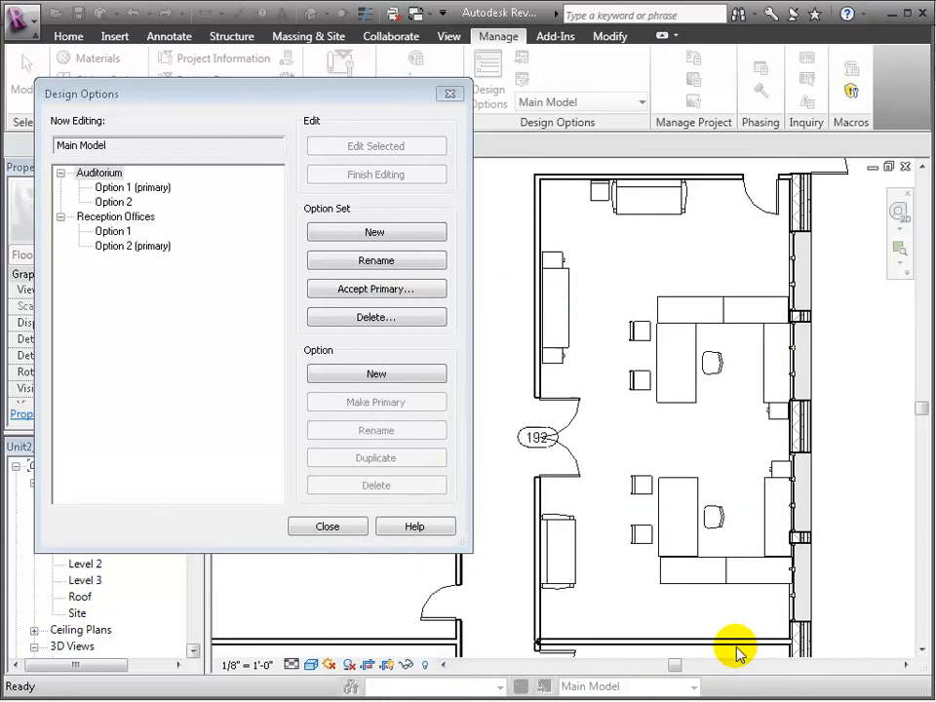
left_click(327, 524)
Step: Accept the primary option of the Reception Offices set into the main model, confirming deletion of the option set
left_click(489, 93)
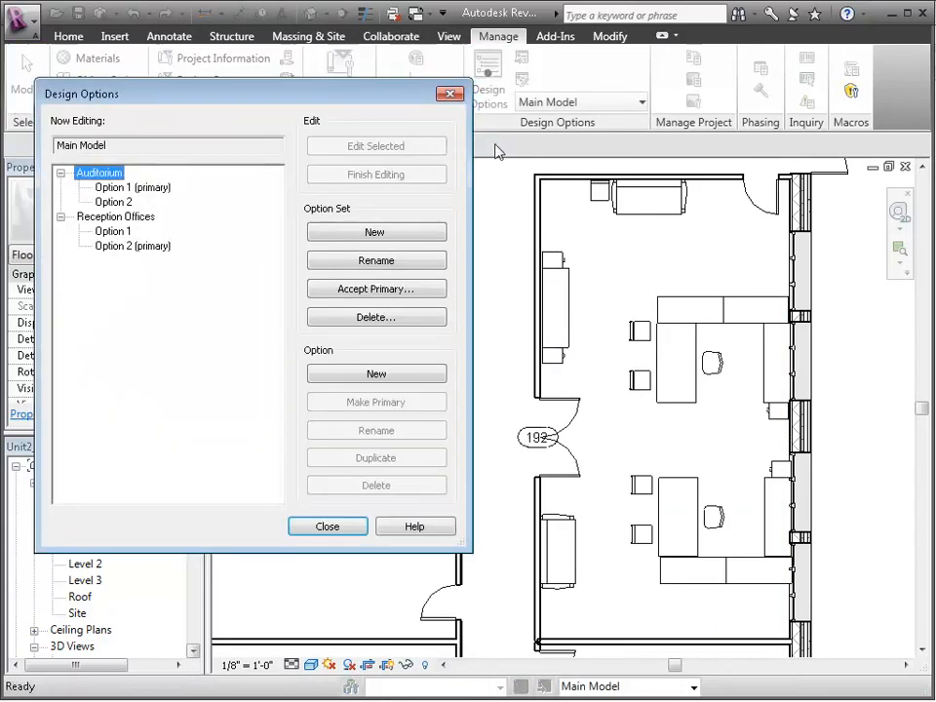
left_click(113, 218)
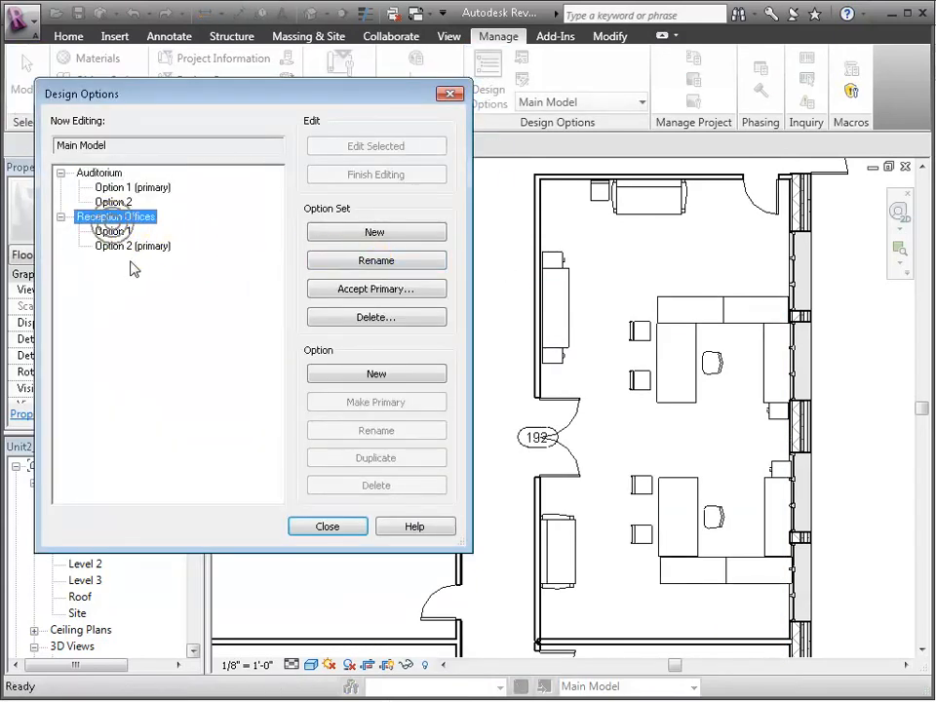
left_click(414, 315)
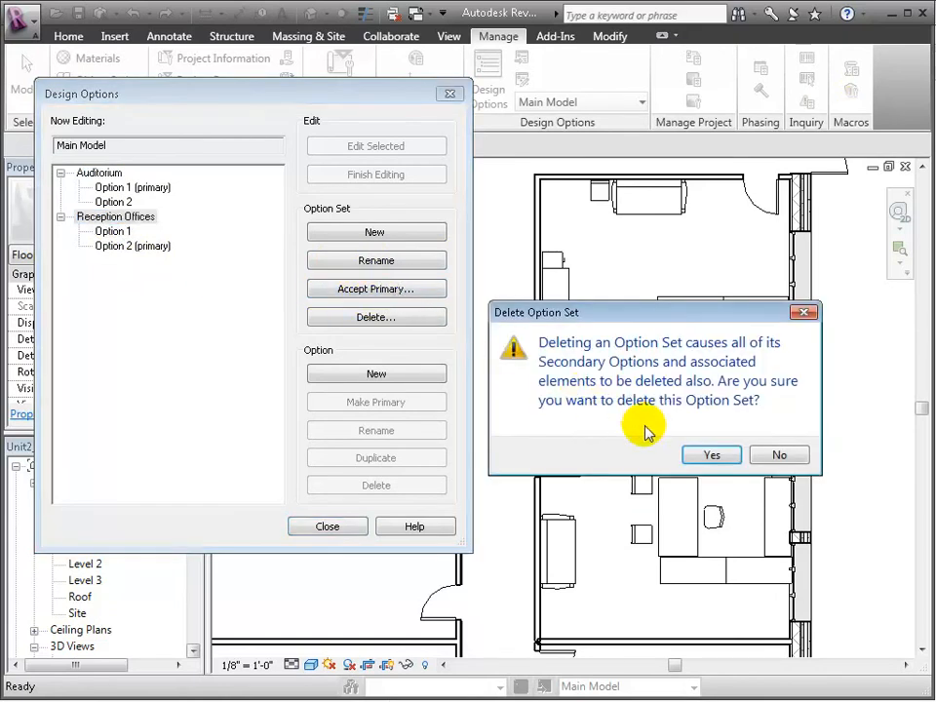
left_click(711, 455)
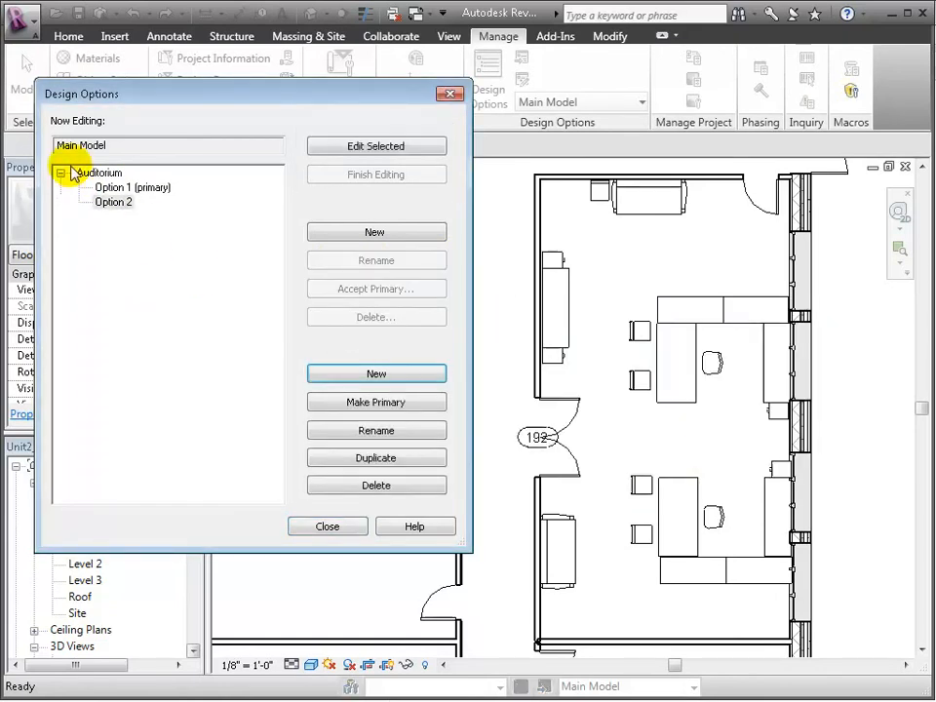
left_click(327, 526)
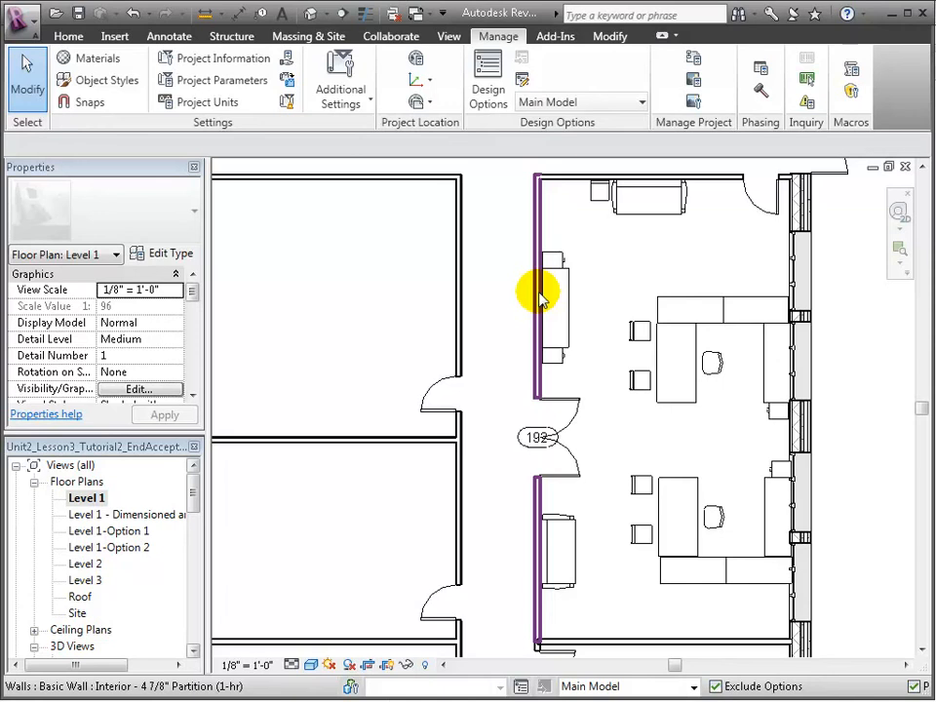
Step: Check which design options can still be edited, and inspect the Level 1-Option 1 and Level 1-Option 2 floor plans
left_click(641, 102)
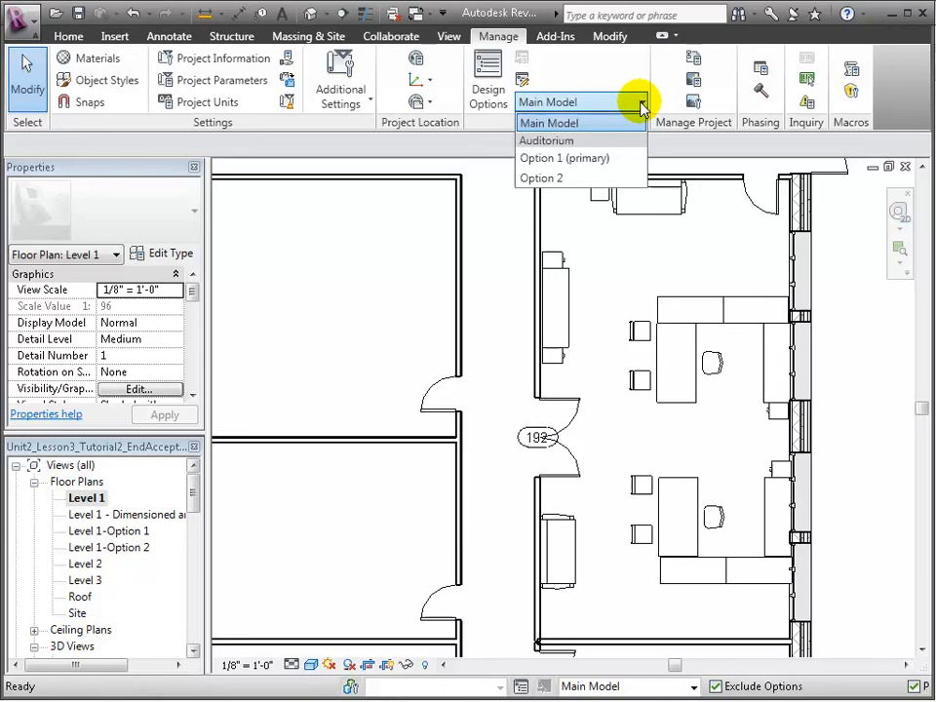
left_click(641, 103)
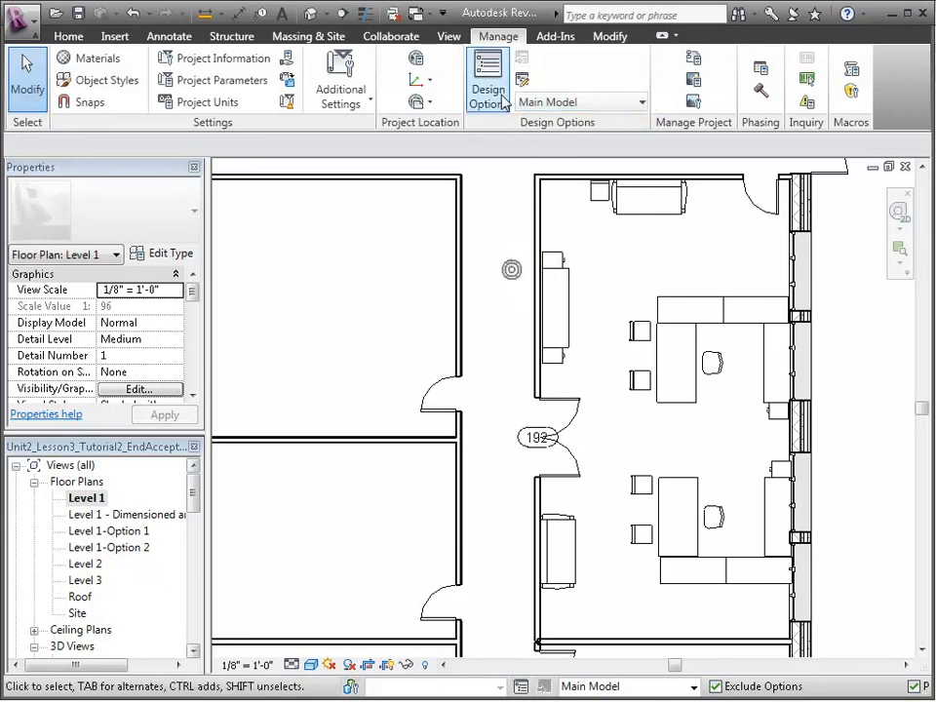
double_click(112, 535)
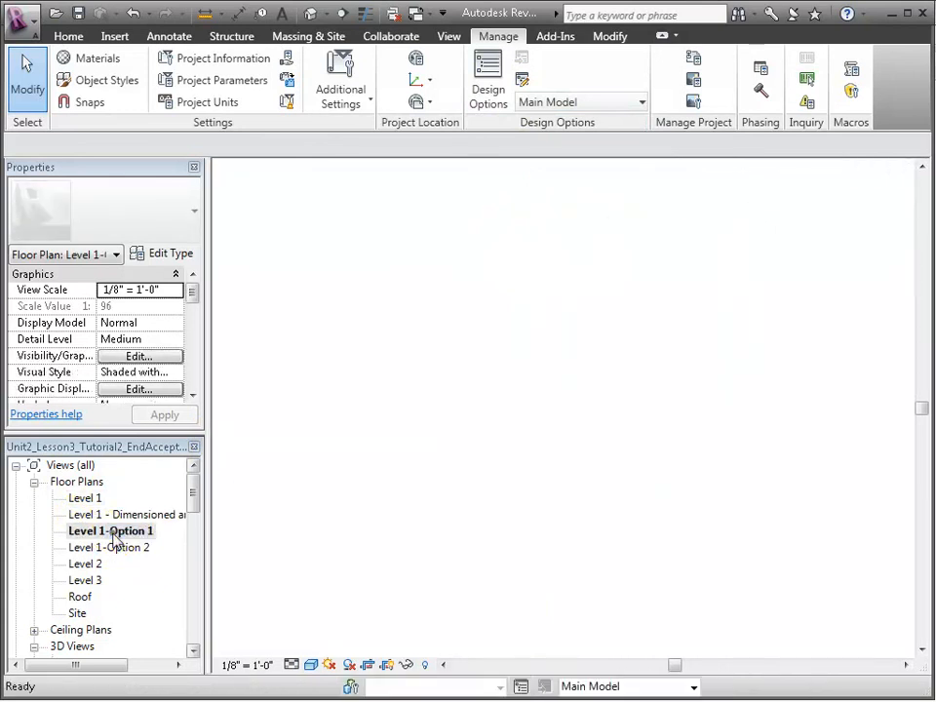
double_click(114, 550)
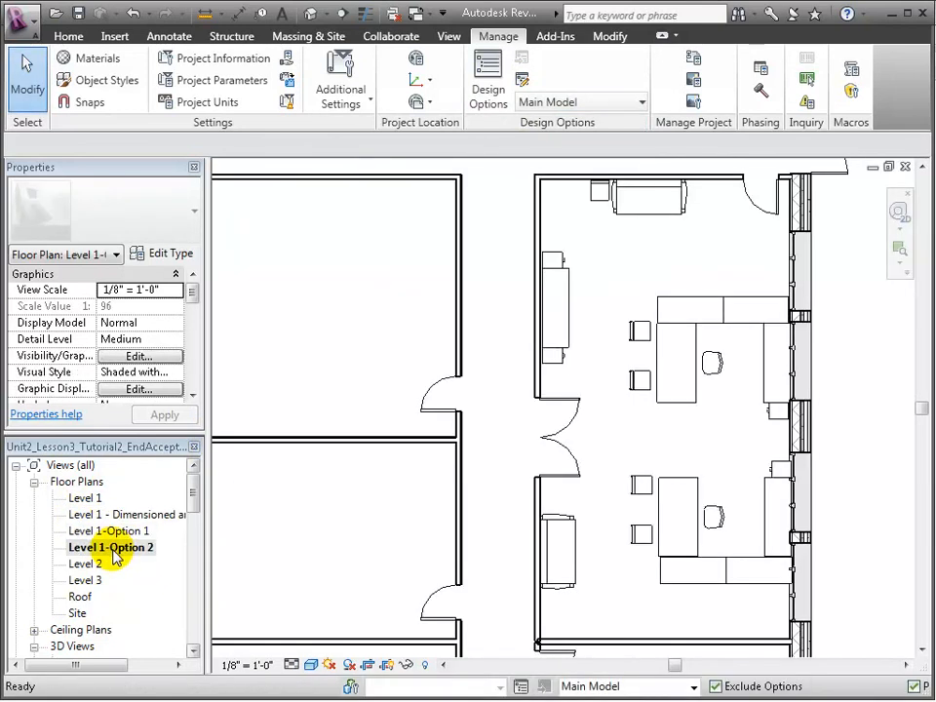